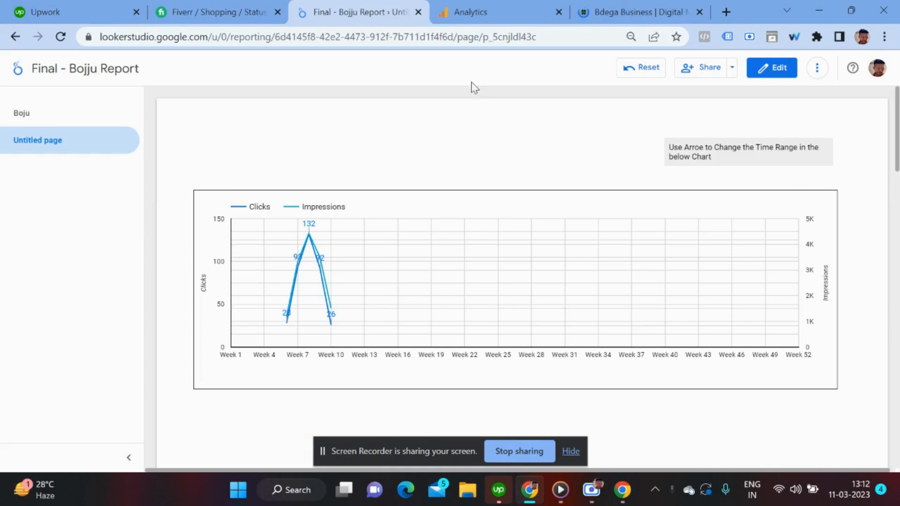
# Switch to the Bdega Business website and look through the service sections of its home page
pyautogui.click(597, 3)
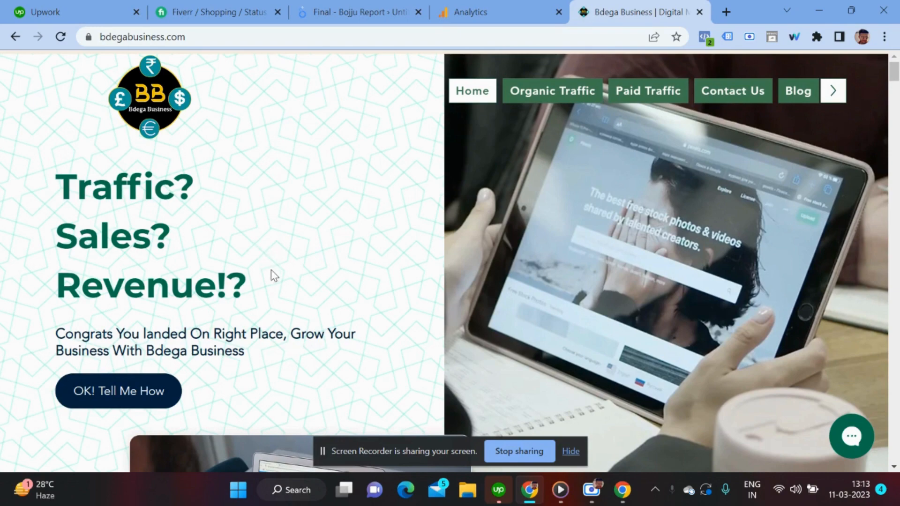
pyautogui.scroll(-10, 321, 298)
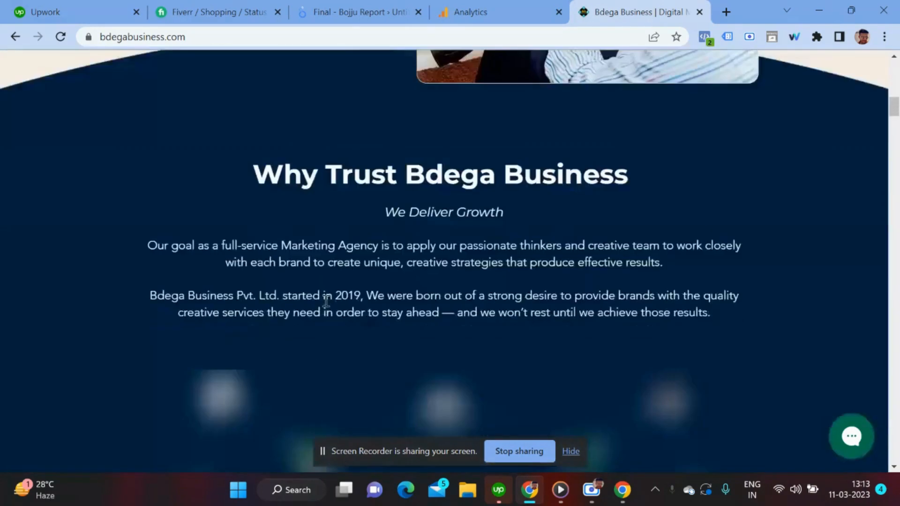
pyautogui.scroll(-15, 326, 301)
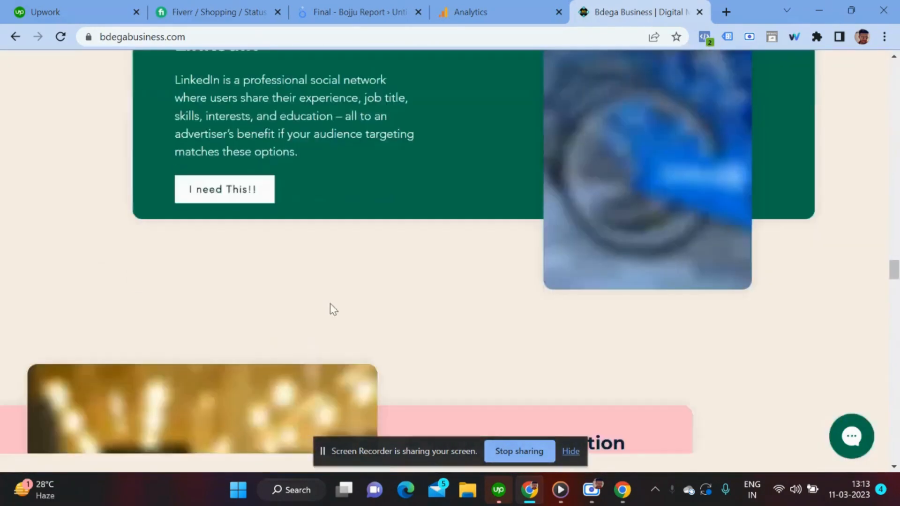
pyautogui.scroll(10, 330, 303)
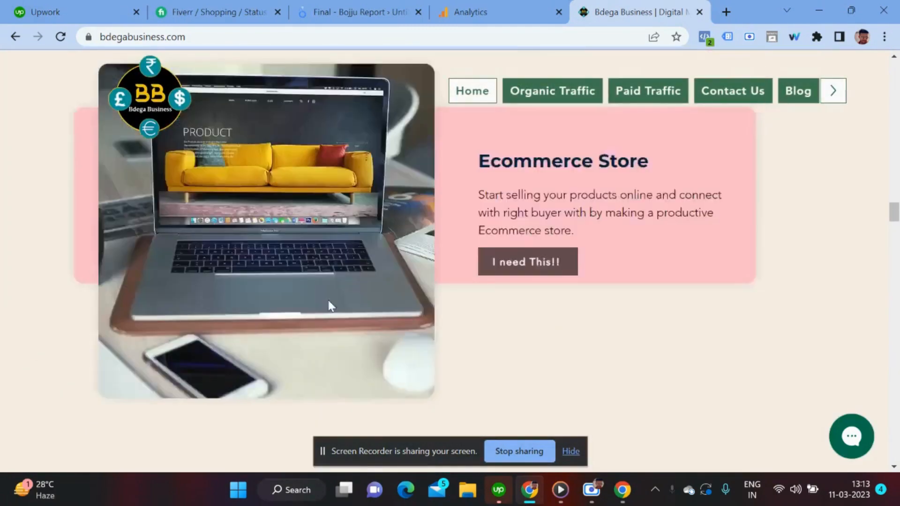
pyautogui.scroll(3, 331, 306)
# Open the website's blog, look through its articles, and return to the Final - Bojju Report in Looker Studio
pyautogui.click(799, 94)
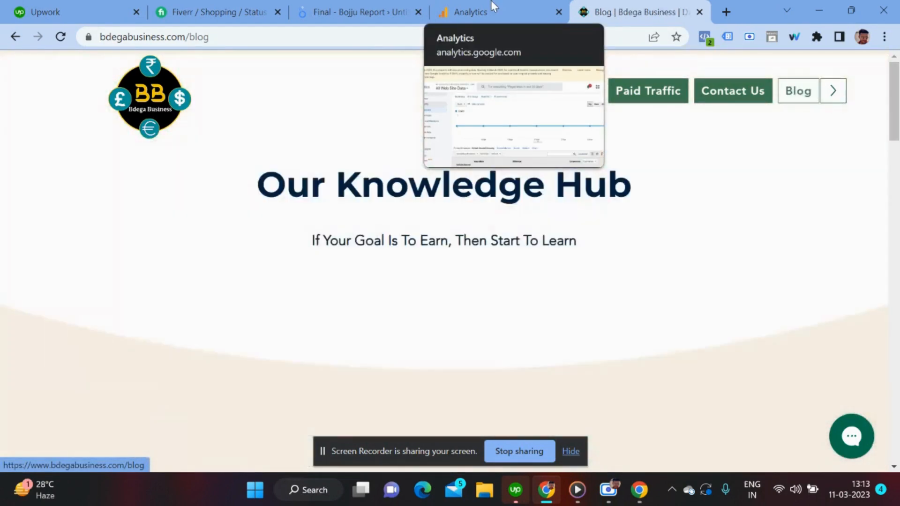
pyautogui.scroll(-10, 462, 305)
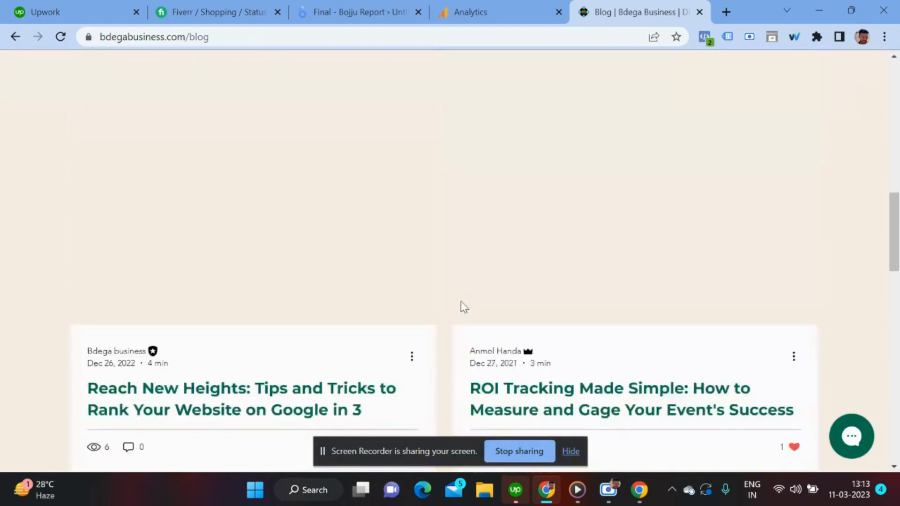
pyautogui.scroll(-8, 462, 306)
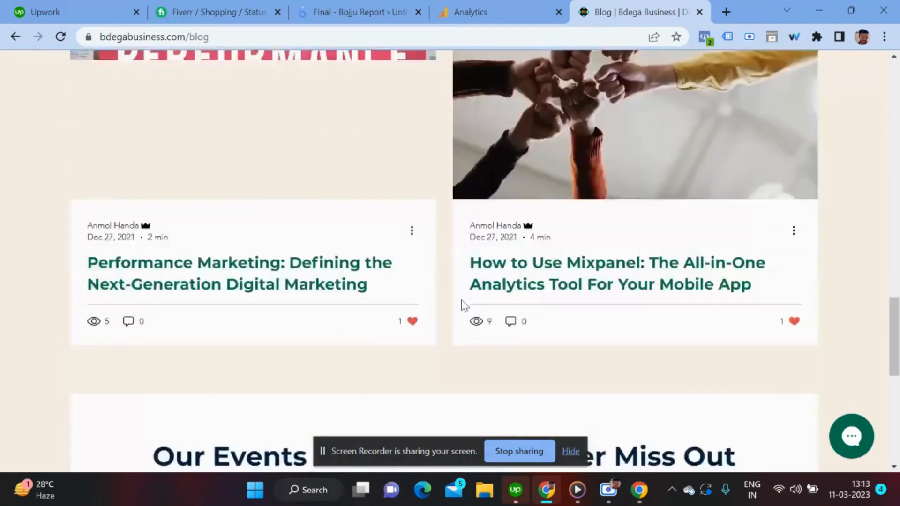
pyautogui.scroll(-3, 463, 303)
pyautogui.scroll(20, 463, 304)
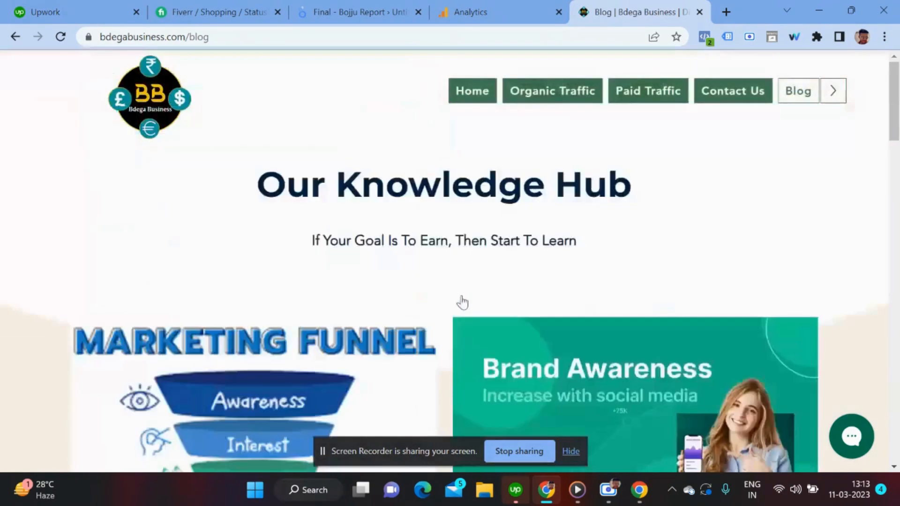
pyautogui.scroll(-20, 464, 301)
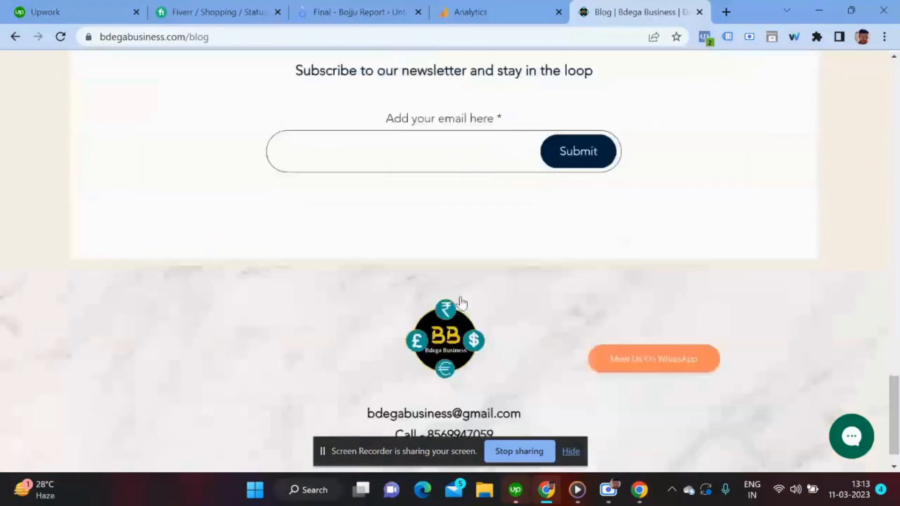
pyautogui.press('Home')
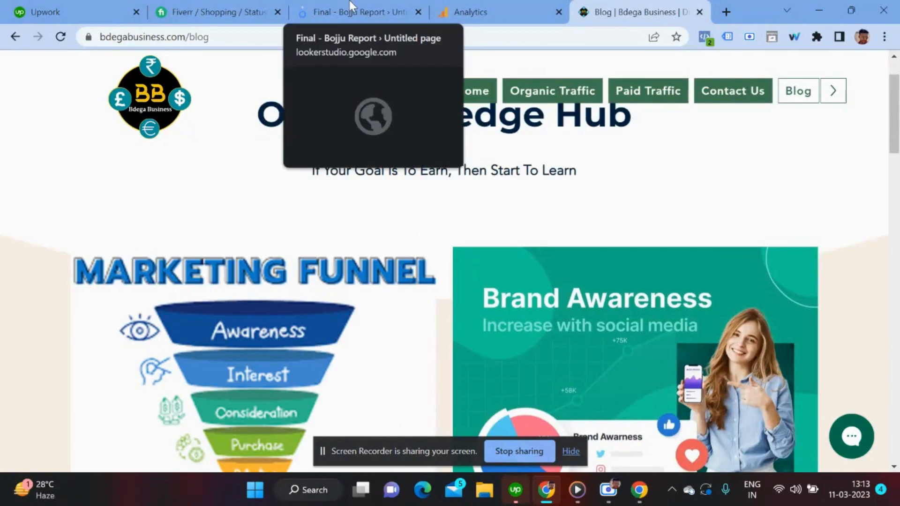
pyautogui.click(350, 1)
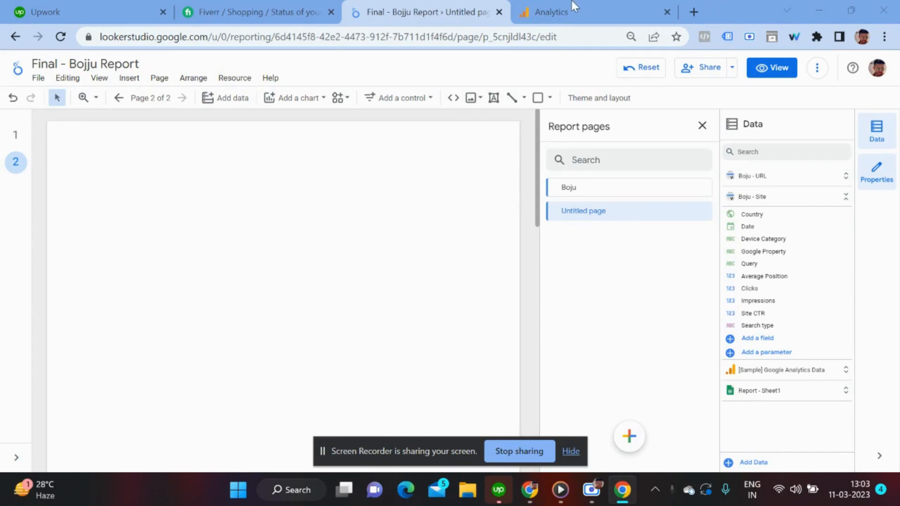
# Switch to Google Analytics and view the Channels report's Users graph by week, month and day
pyautogui.moveTo(572, 1)
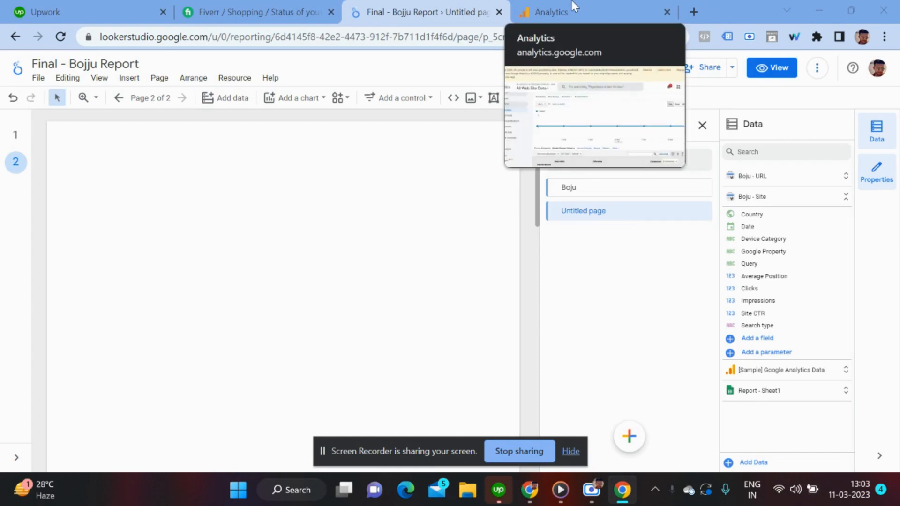
pyautogui.click(572, 1)
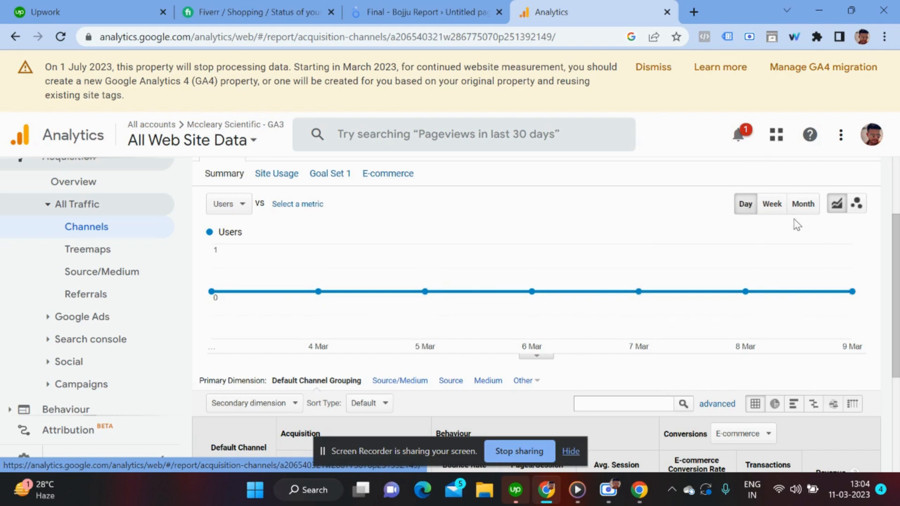
pyautogui.click(771, 204)
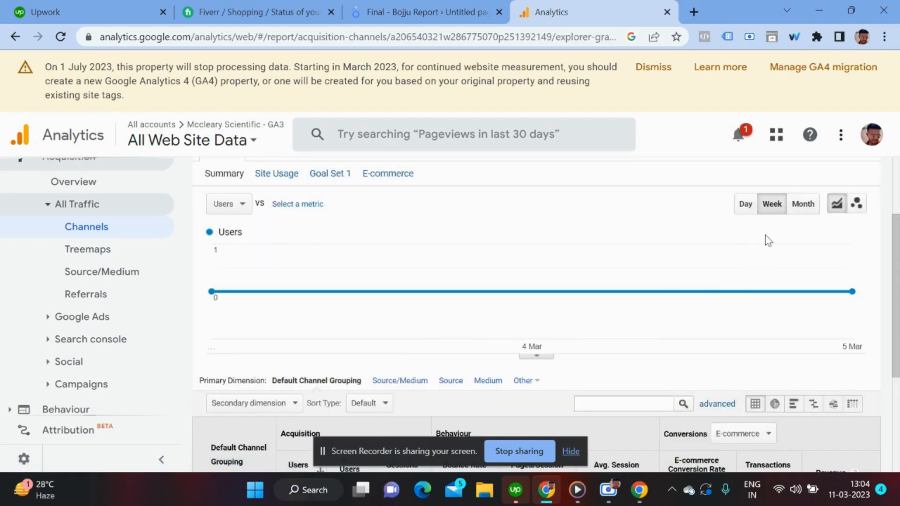
pyautogui.click(804, 204)
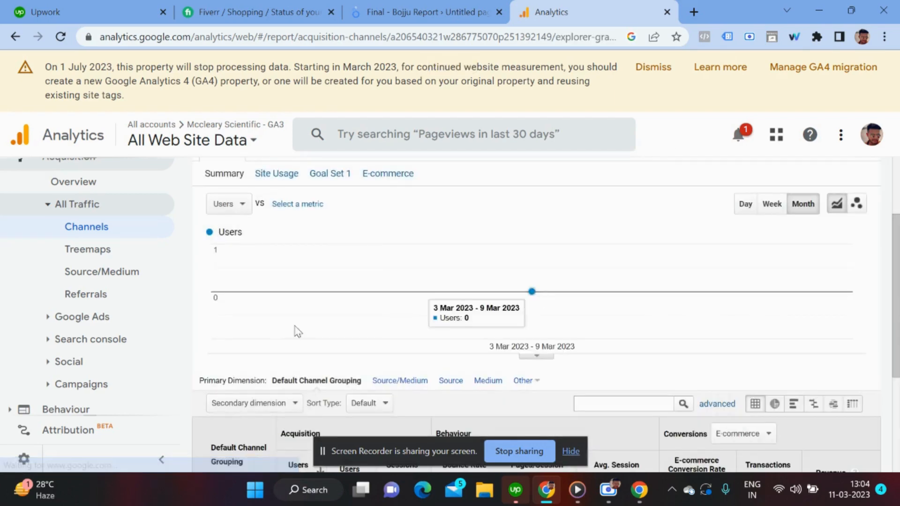
pyautogui.click(745, 205)
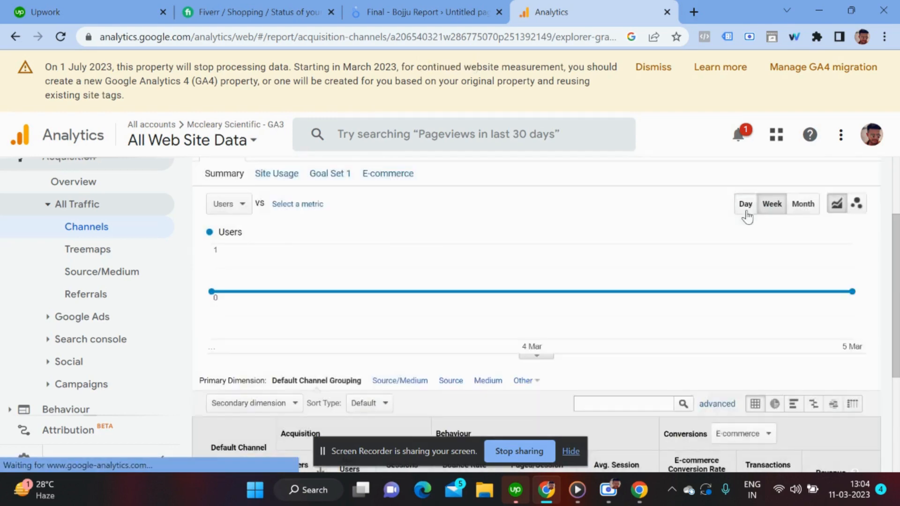
pyautogui.click(746, 206)
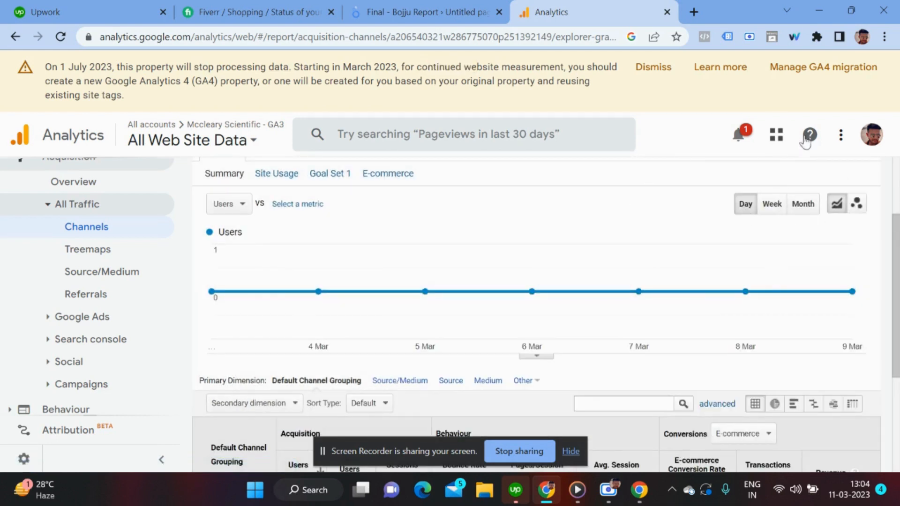
pyautogui.click(803, 205)
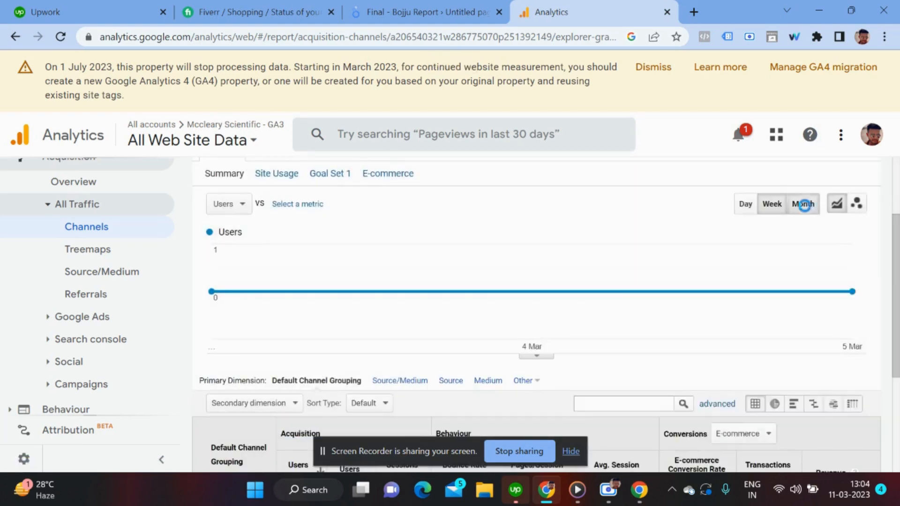
pyautogui.click(805, 206)
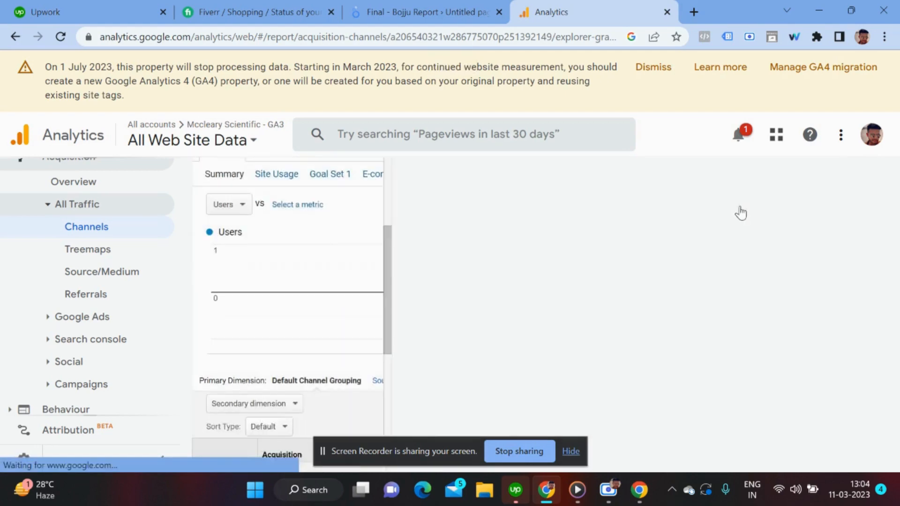
pyautogui.click(744, 206)
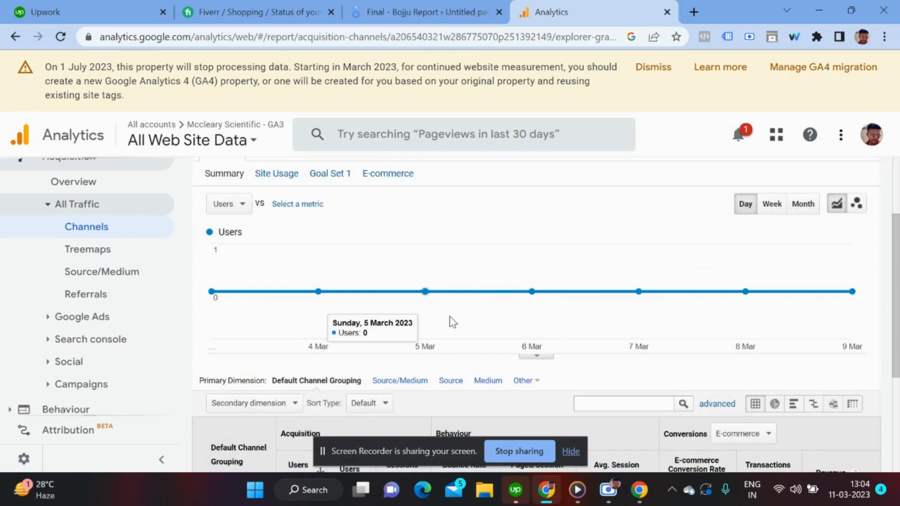
# Return to the Looker Studio report, insert a time series chart on page 2 and widen it across most of the page
pyautogui.click(428, 6)
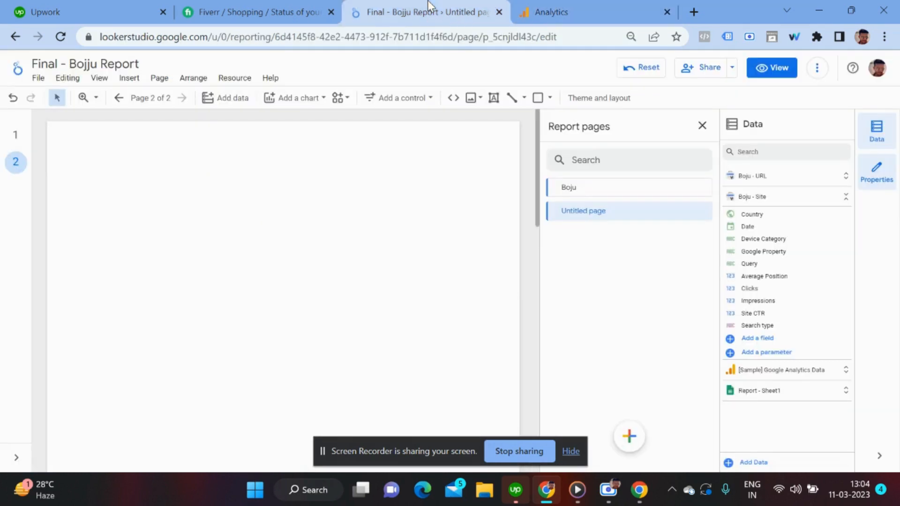
pyautogui.click(128, 78)
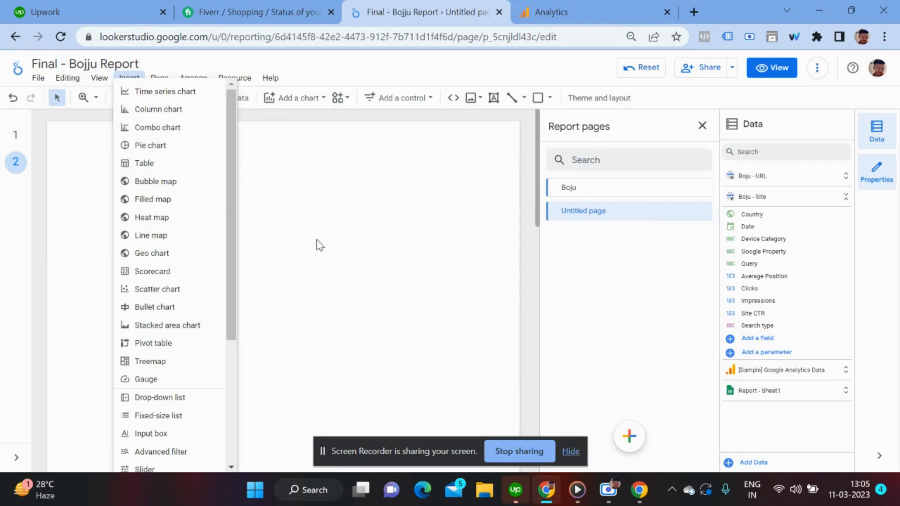
pyautogui.click(141, 91)
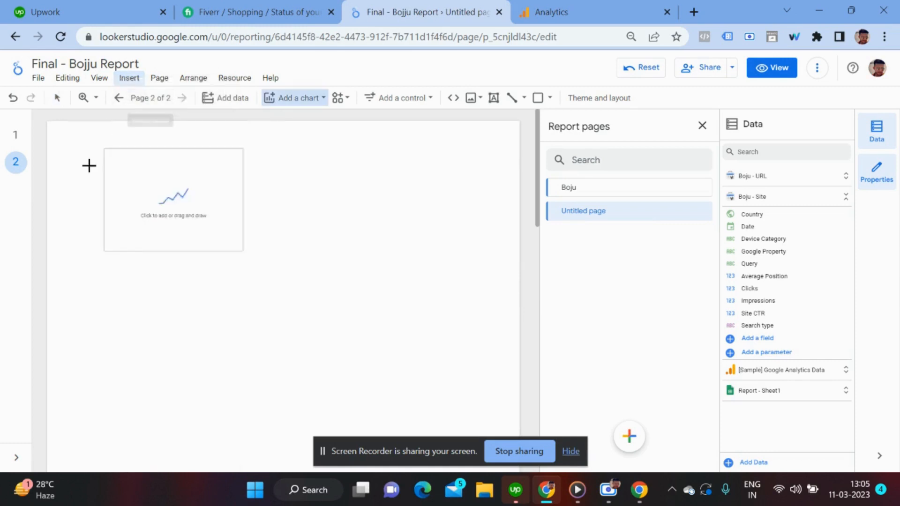
pyautogui.click(65, 196)
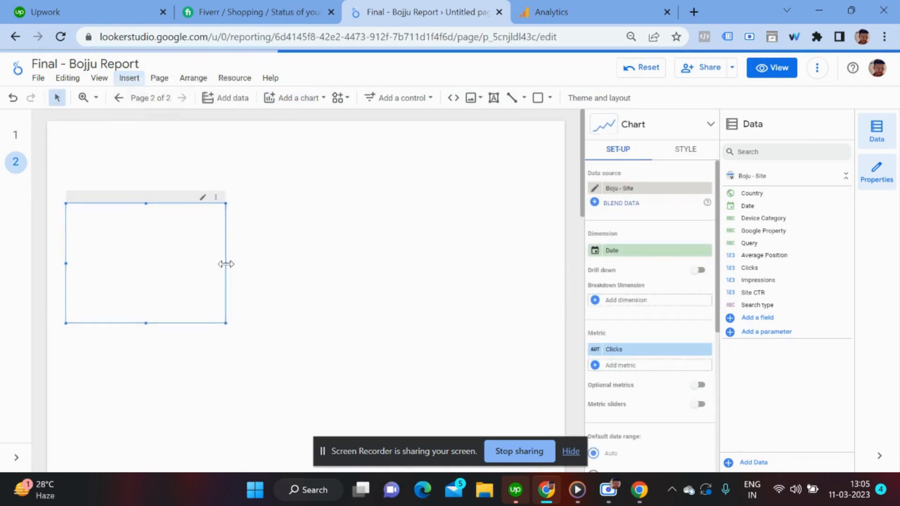
pyautogui.moveTo(226, 264); pyautogui.dragTo(523, 264)
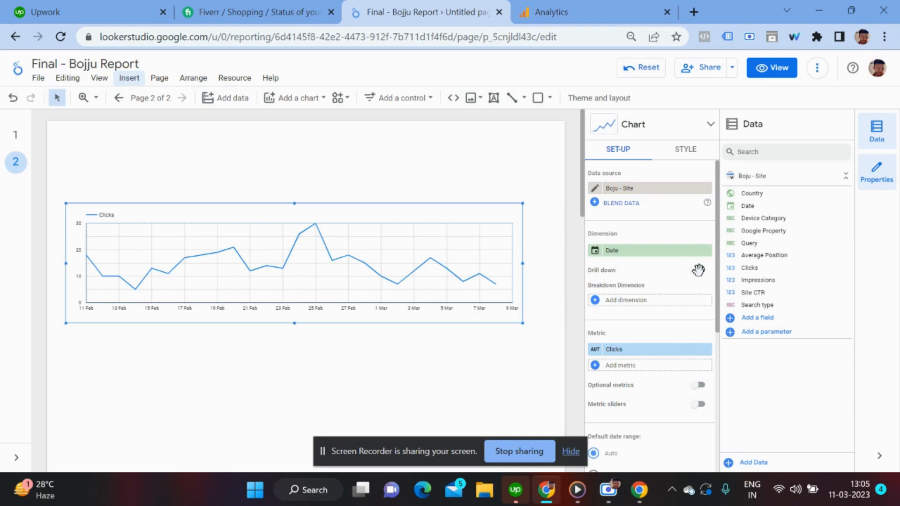
# Change the type of the chart's Date dimension to Day of week
pyautogui.click(596, 255)
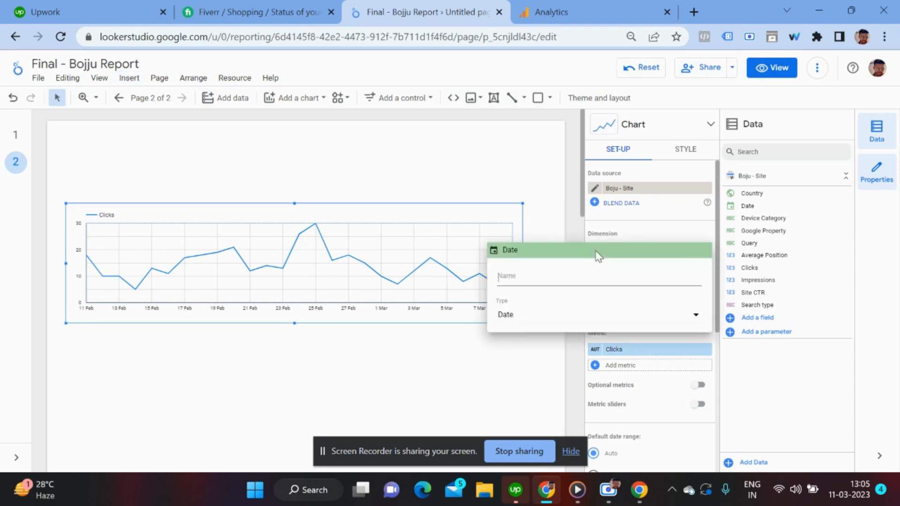
pyautogui.click(525, 317)
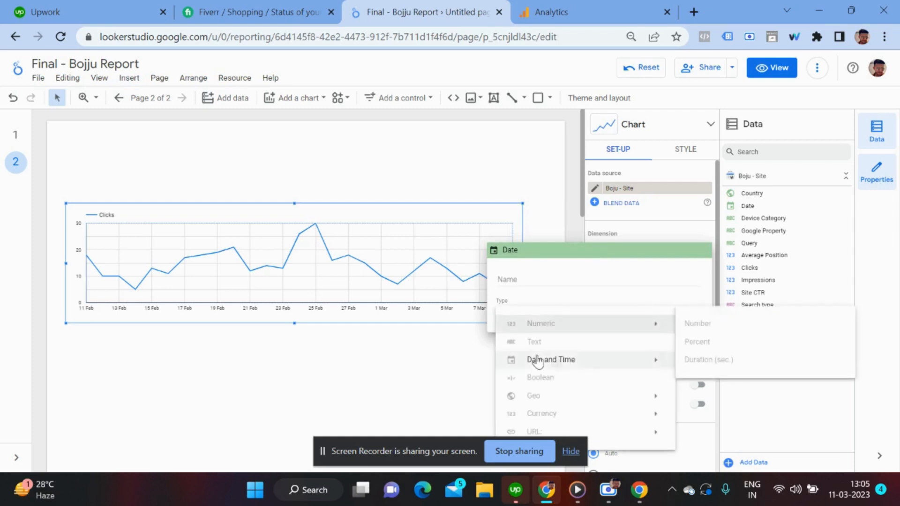
pyautogui.moveTo(537, 361)
pyautogui.scroll(-3, 724, 367)
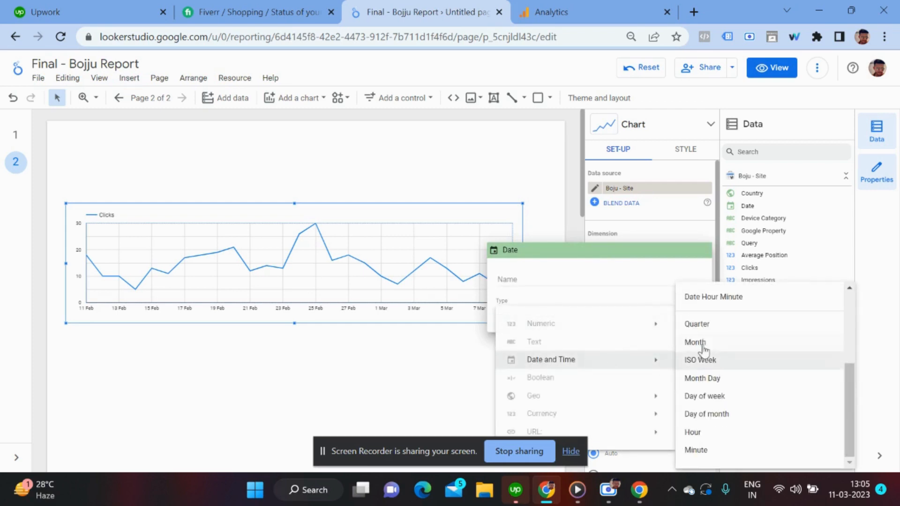
pyautogui.click(705, 396)
pyautogui.click(553, 218)
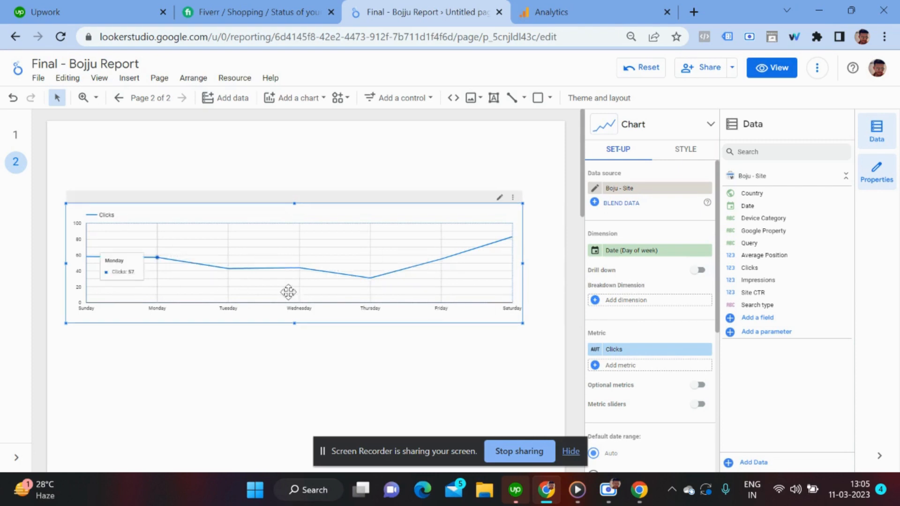
# Enable drill down for the time series chart and add Date as a second dimension
pyautogui.click(698, 270)
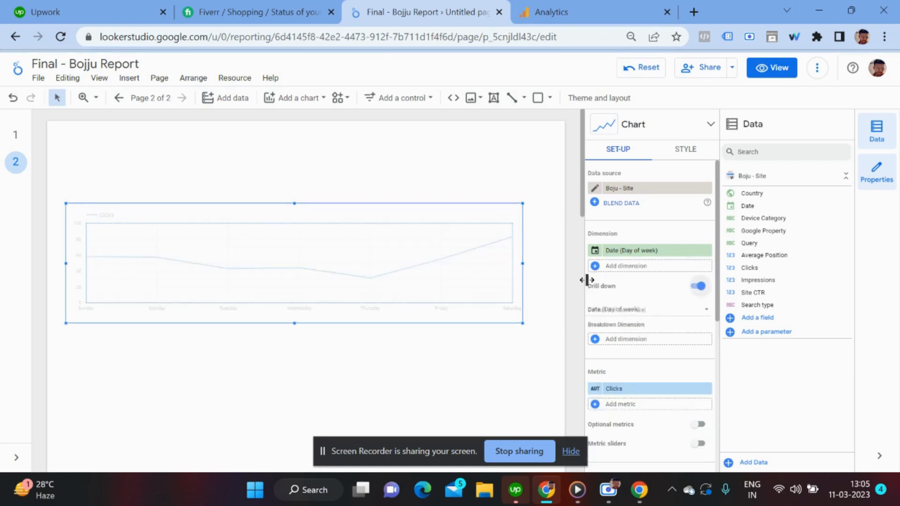
pyautogui.click(629, 266)
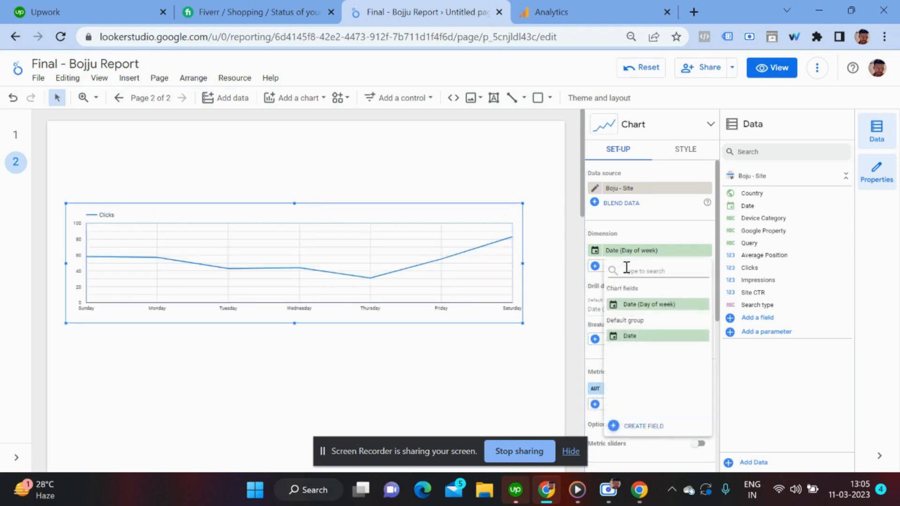
pyautogui.click(637, 336)
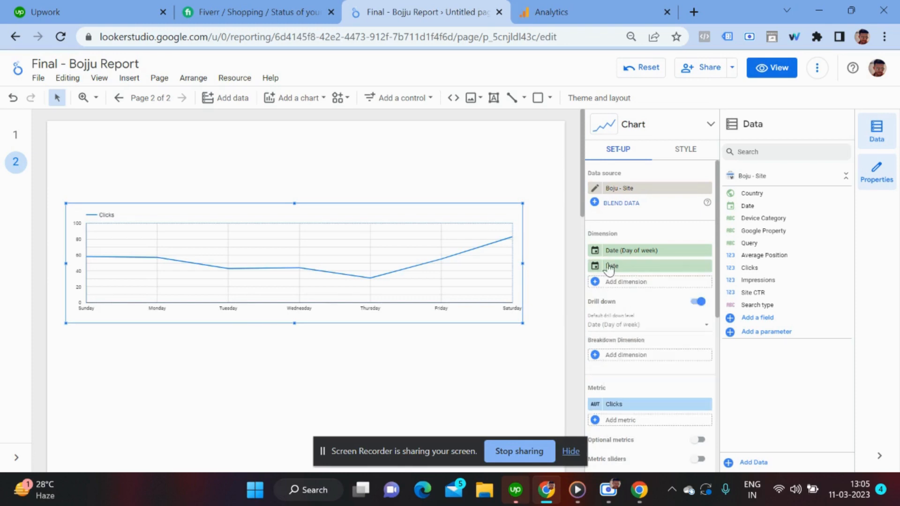
# Change the type of the chart's second Date dimension to ISO Week
pyautogui.click(595, 267)
pyautogui.click(540, 339)
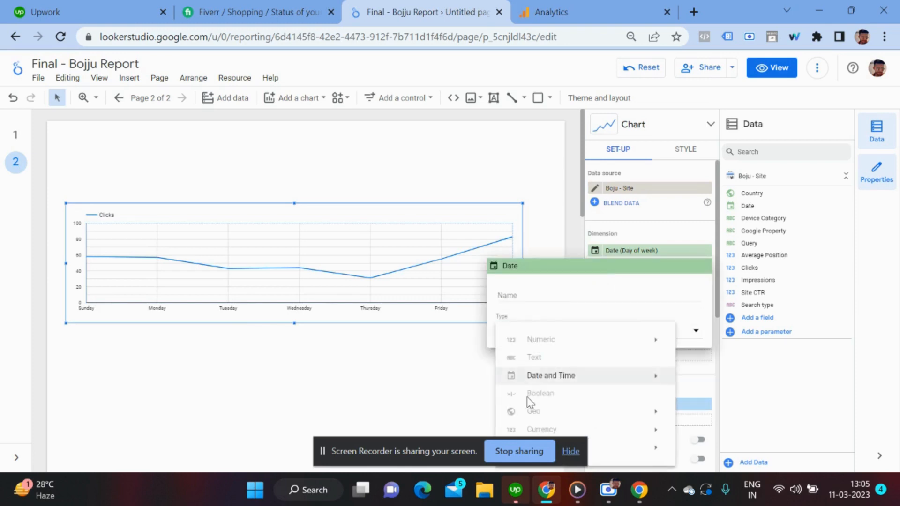
pyautogui.moveTo(544, 382)
pyautogui.scroll(-3, 688, 378)
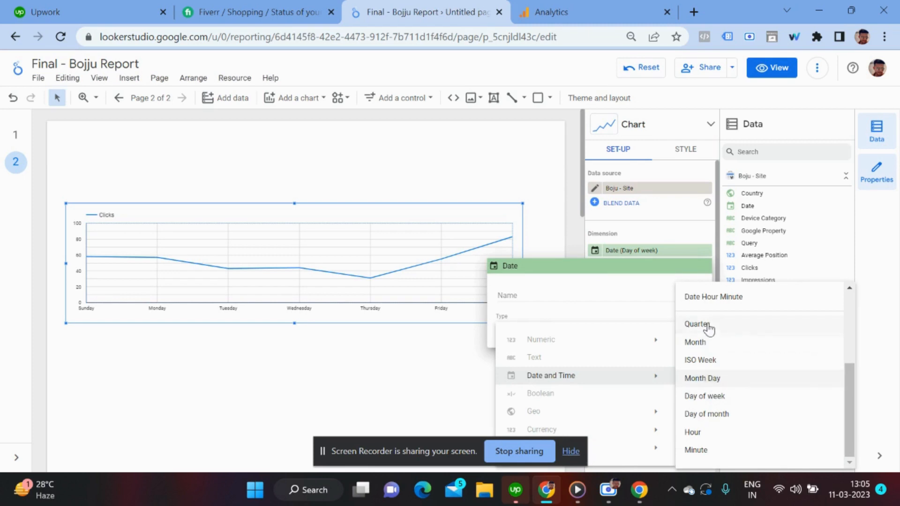
pyautogui.click(704, 362)
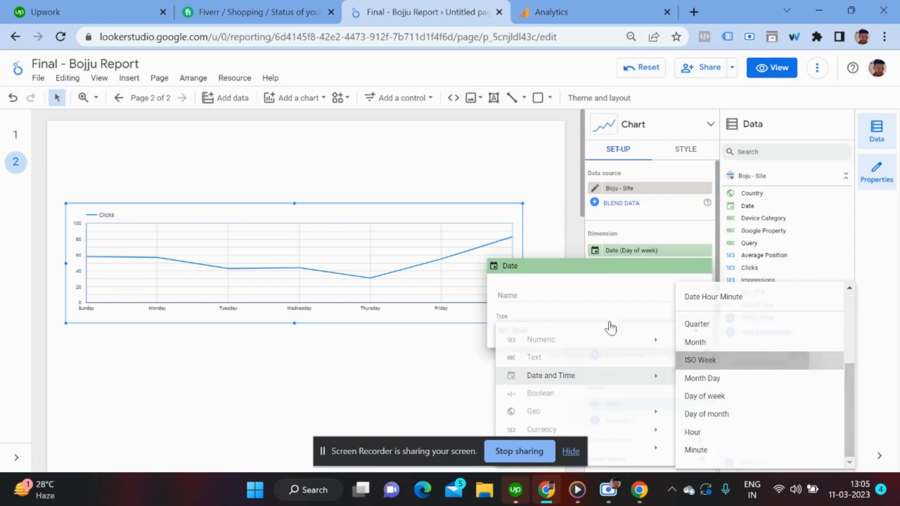
# Add Date as a third dimension of the time series chart and change its type to Month
pyautogui.click(462, 399)
pyautogui.click(619, 283)
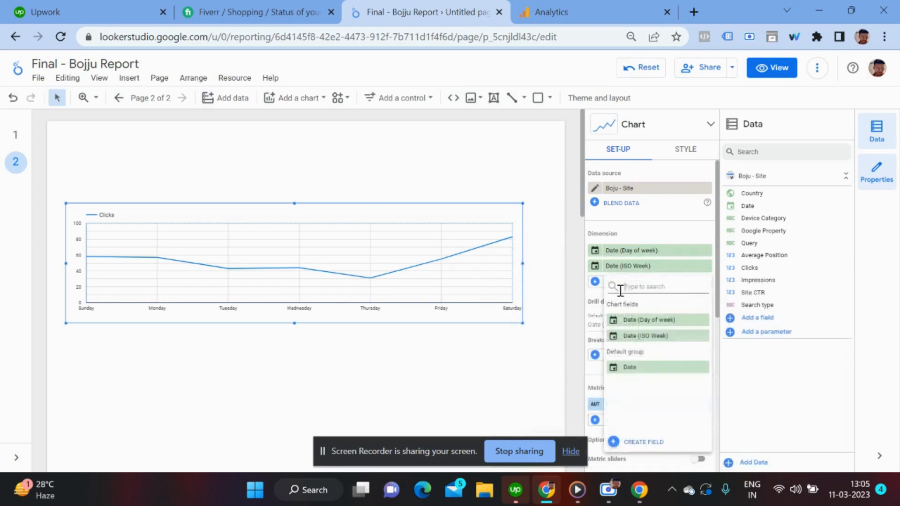
pyautogui.click(628, 377)
pyautogui.click(596, 283)
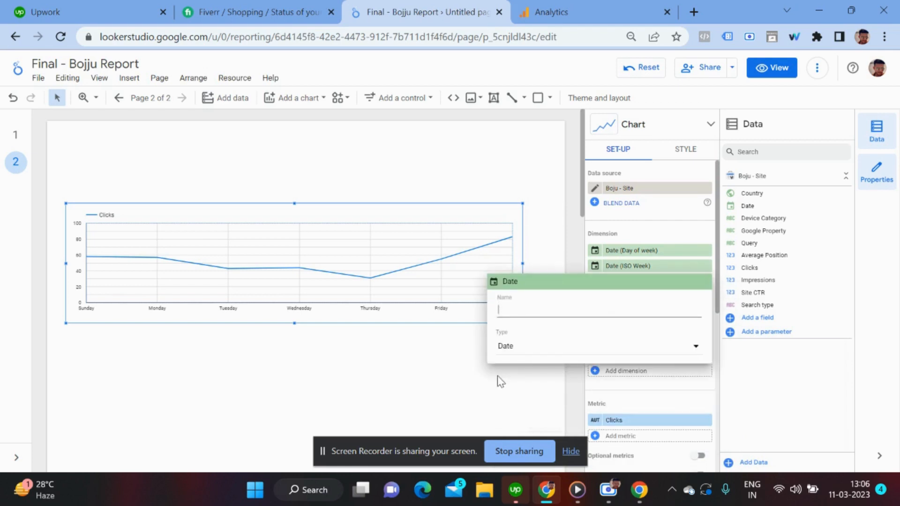
pyautogui.click(518, 352)
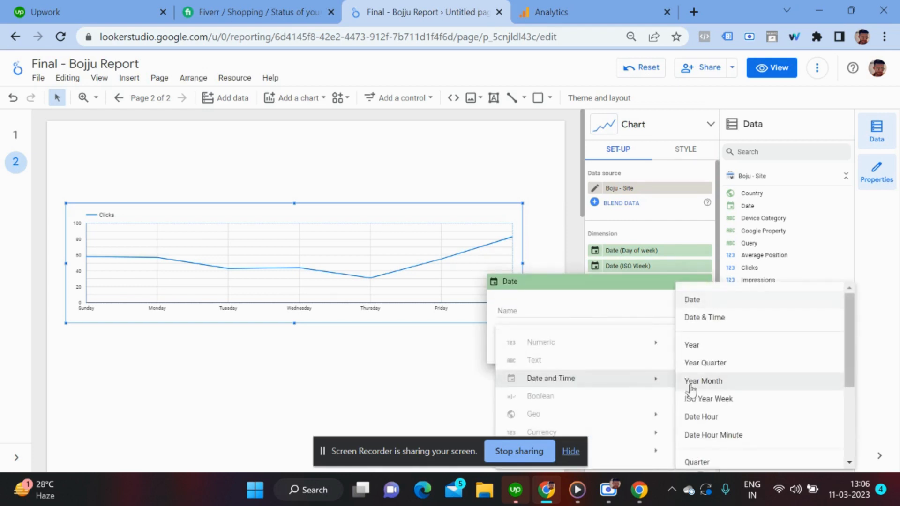
pyautogui.scroll(-3, 703, 389)
pyautogui.click(703, 344)
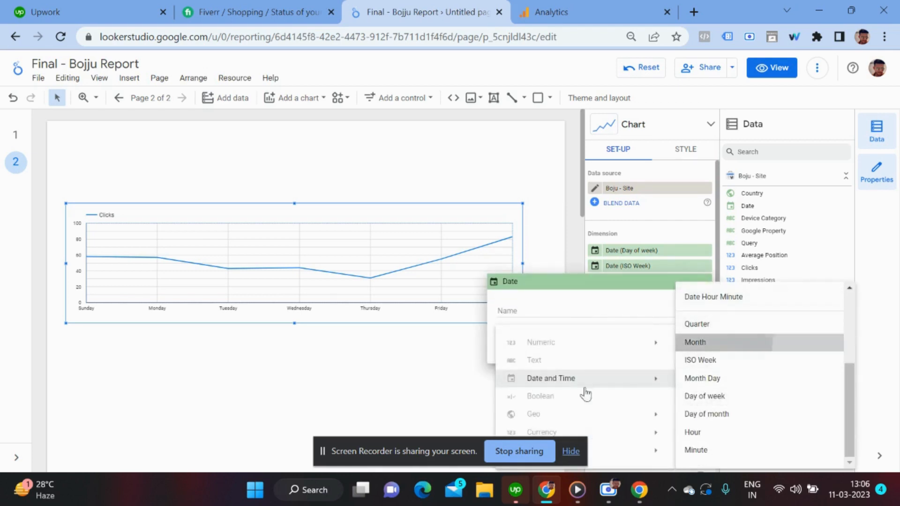
pyautogui.click(408, 400)
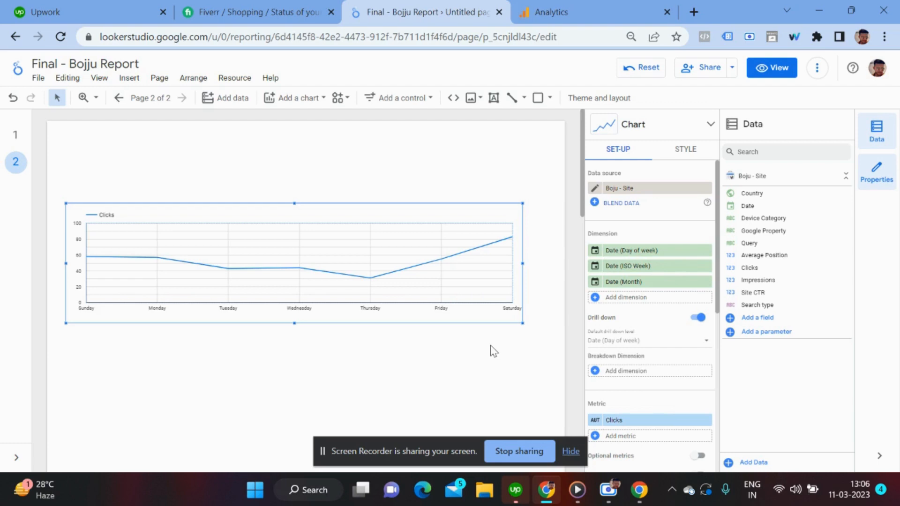
# Switch to Google Analytics to review its Day, Week and Month chart options, and return to the Looker Studio report
pyautogui.hotkey('ctrl', 'Tab')
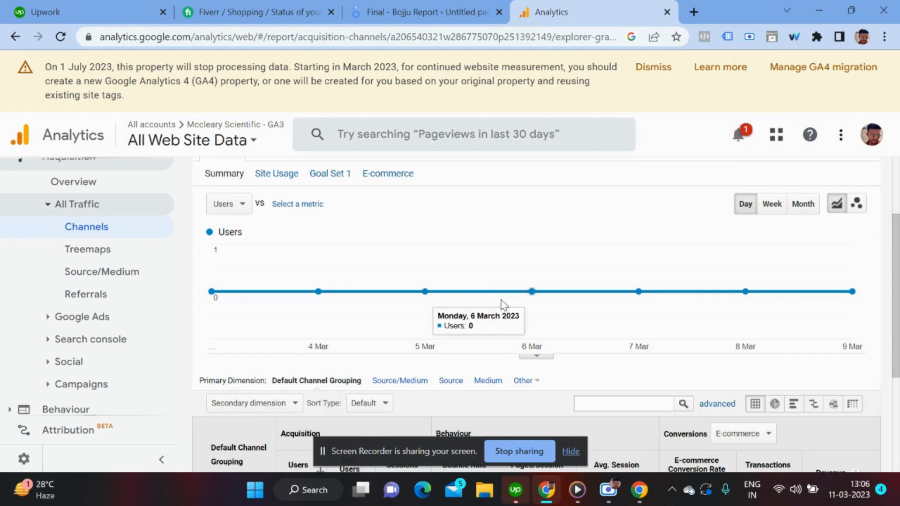
pyautogui.click(441, 6)
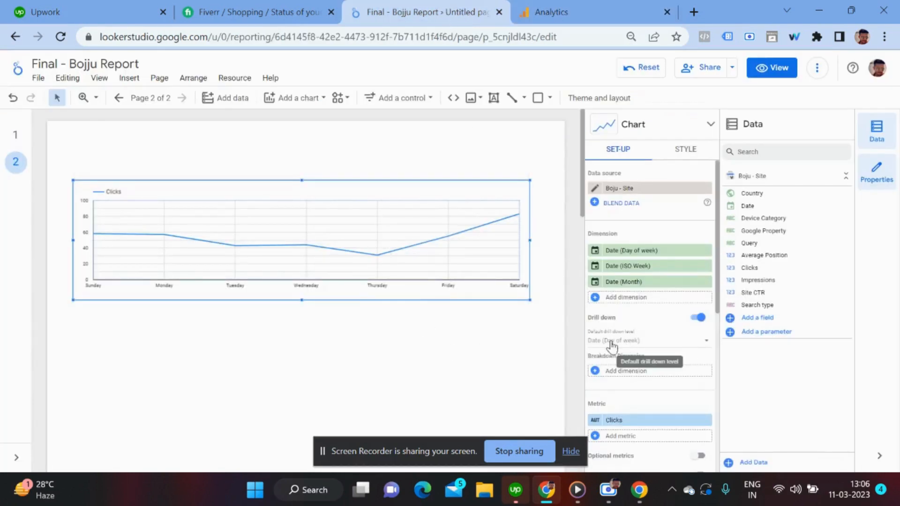
# Try Date (ISO Week) as the chart's default drill down level and set it to Date (Month)
pyautogui.click(631, 342)
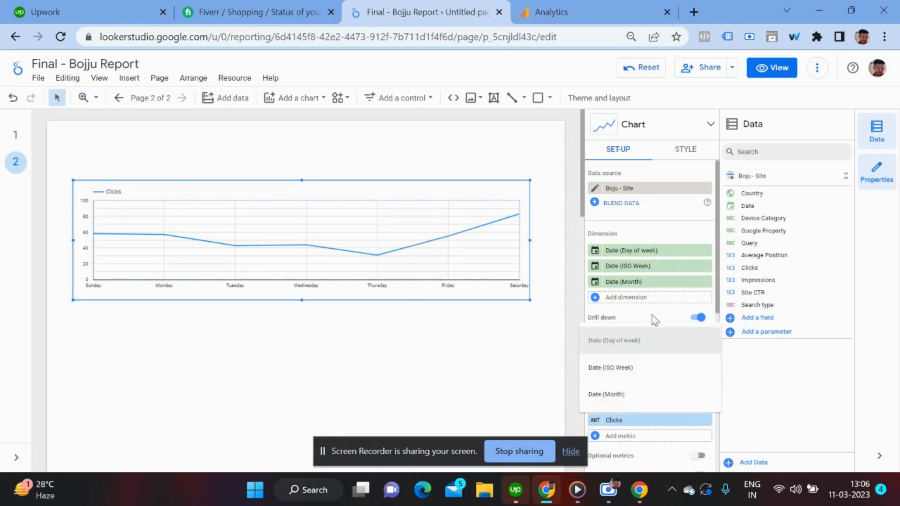
pyautogui.click(604, 368)
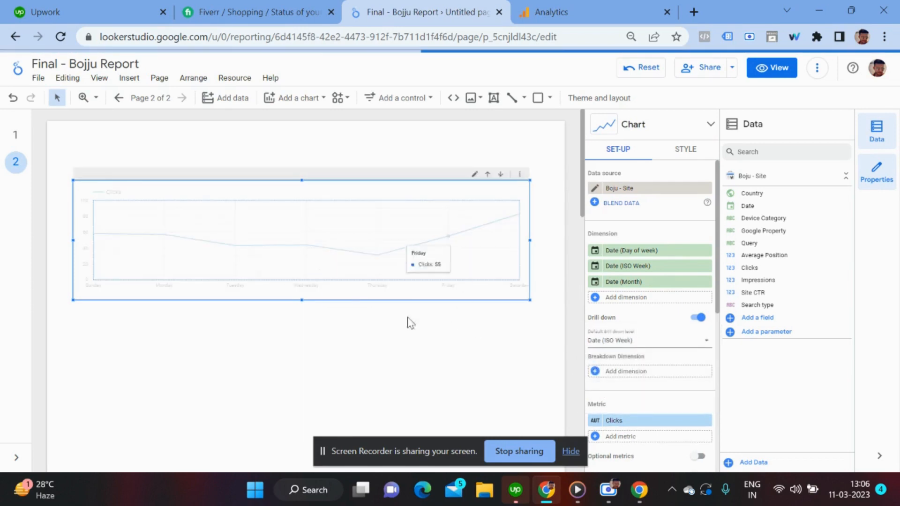
pyautogui.click(628, 342)
pyautogui.click(624, 370)
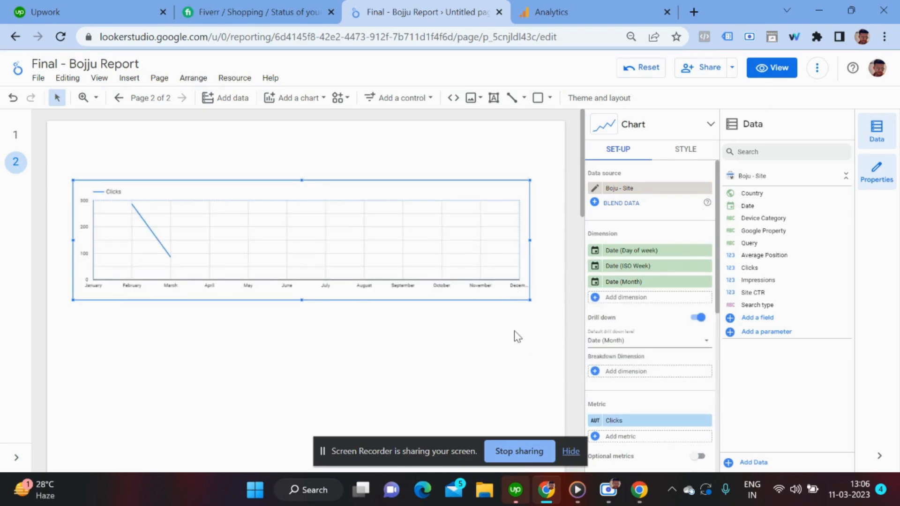
pyautogui.click(515, 356)
pyautogui.click(395, 247)
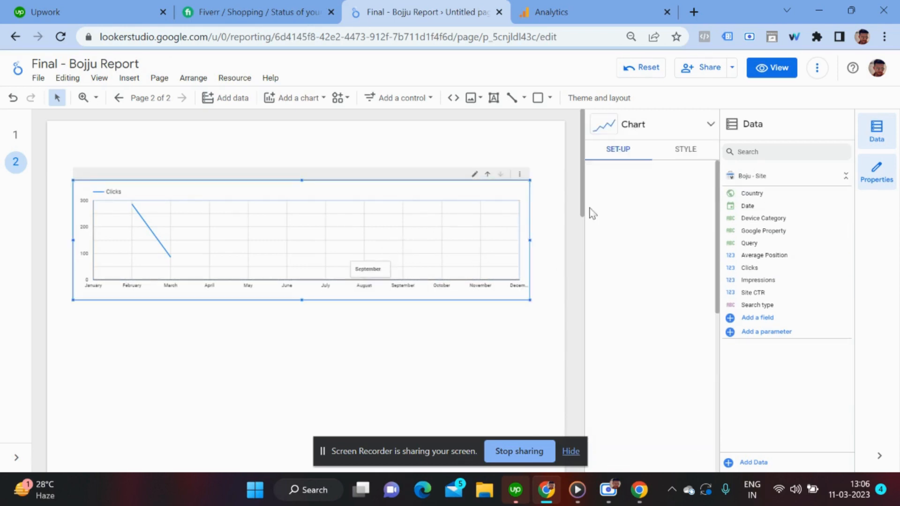
# Preview the report, drill the chart up and down between Month, ISO Week and Day of week, and return to editing
pyautogui.click(768, 71)
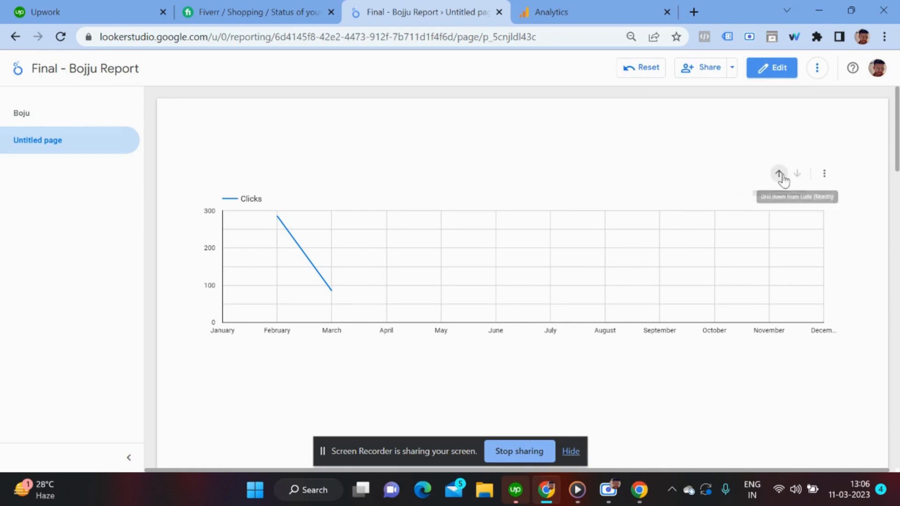
pyautogui.click(779, 174)
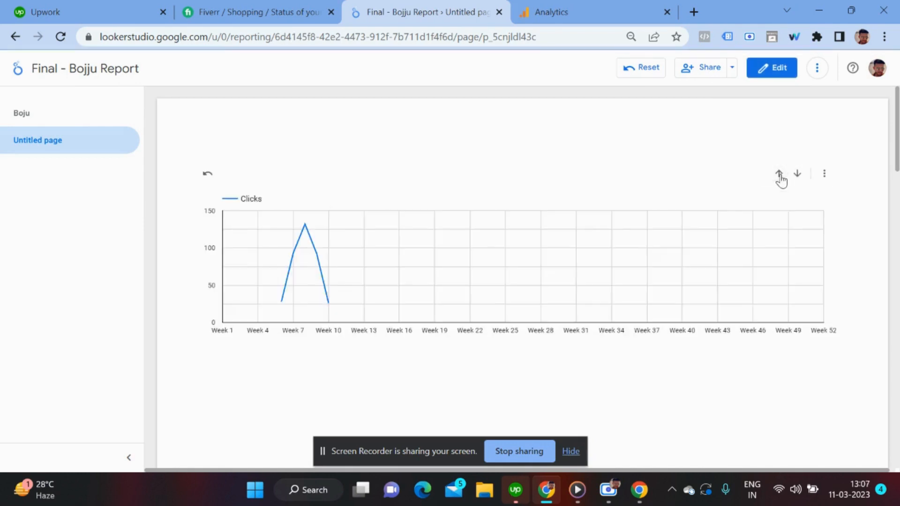
pyautogui.click(780, 175)
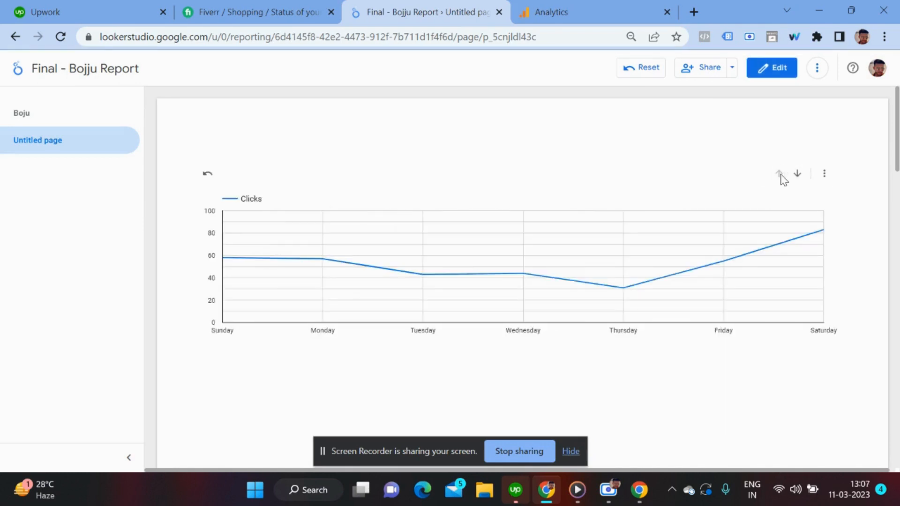
pyautogui.click(797, 174)
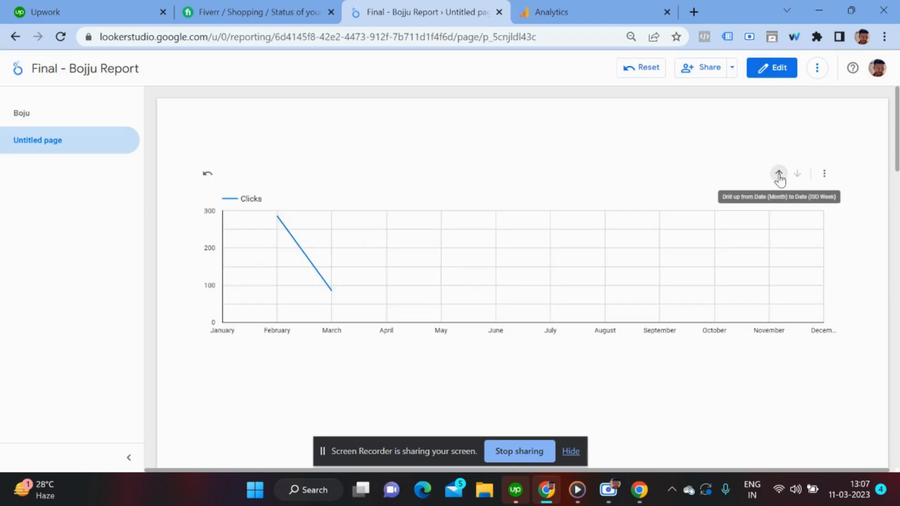
pyautogui.click(779, 175)
pyautogui.click(779, 175)
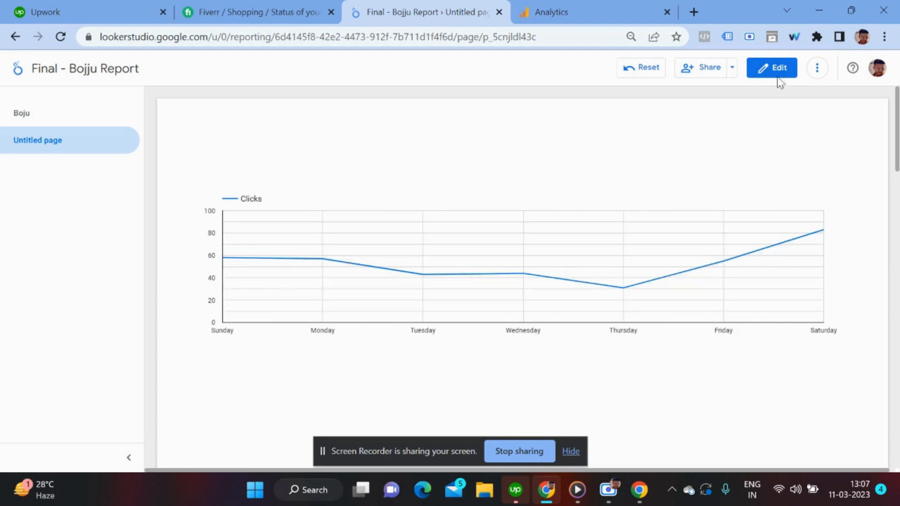
pyautogui.click(797, 174)
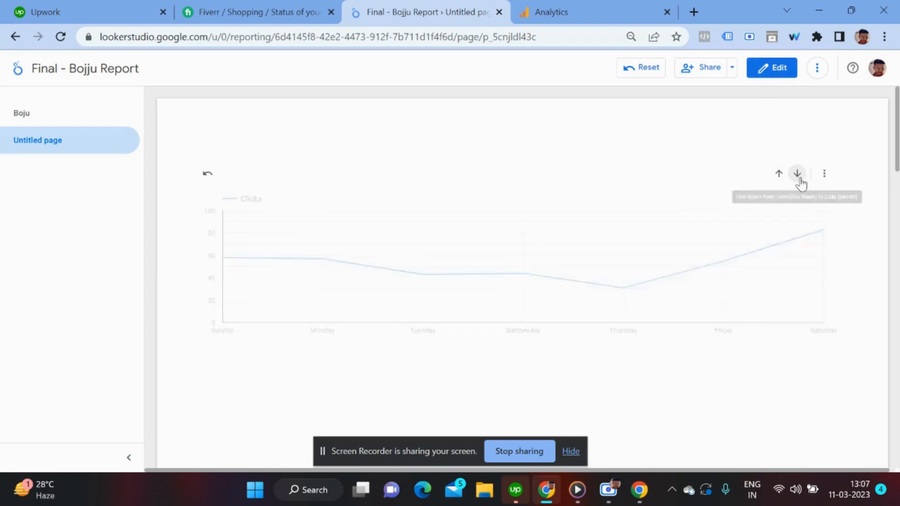
pyautogui.click(798, 174)
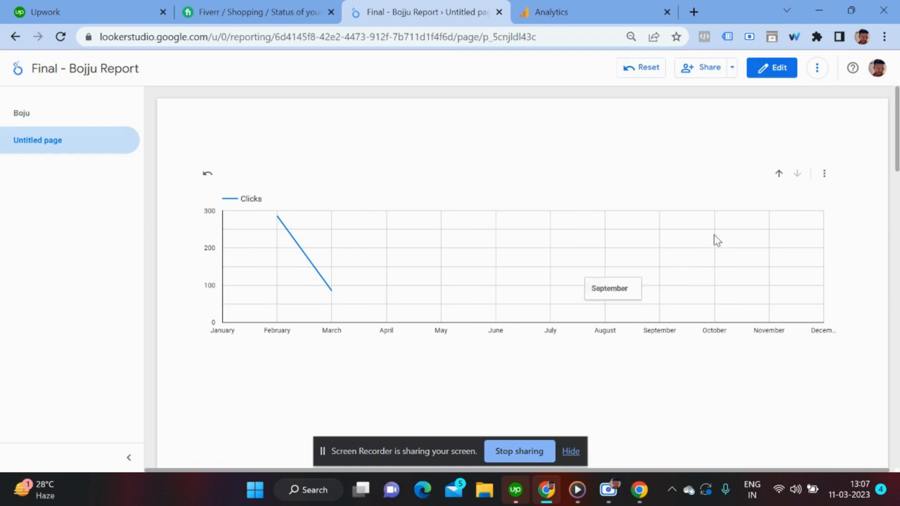
pyautogui.click(769, 71)
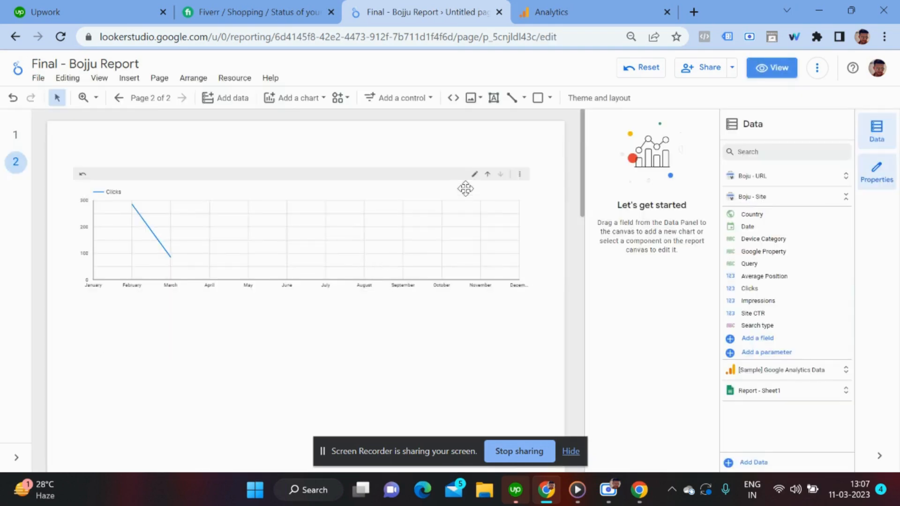
# Add a text box above the right part of the chart reading "Use Arroe to Change the Time Range in the below Chart"
pyautogui.click(493, 98)
pyautogui.moveTo(412, 158); pyautogui.dragTo(533, 178)
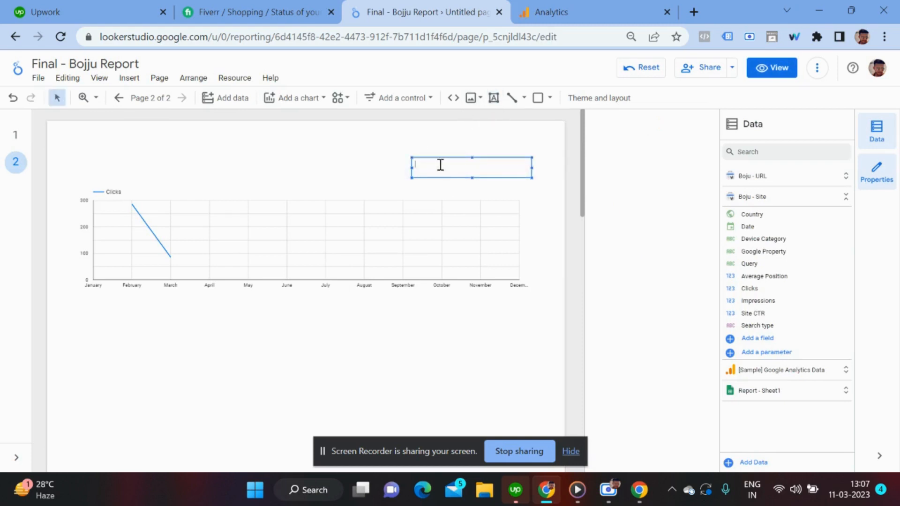
pyautogui.write('Use Anc')
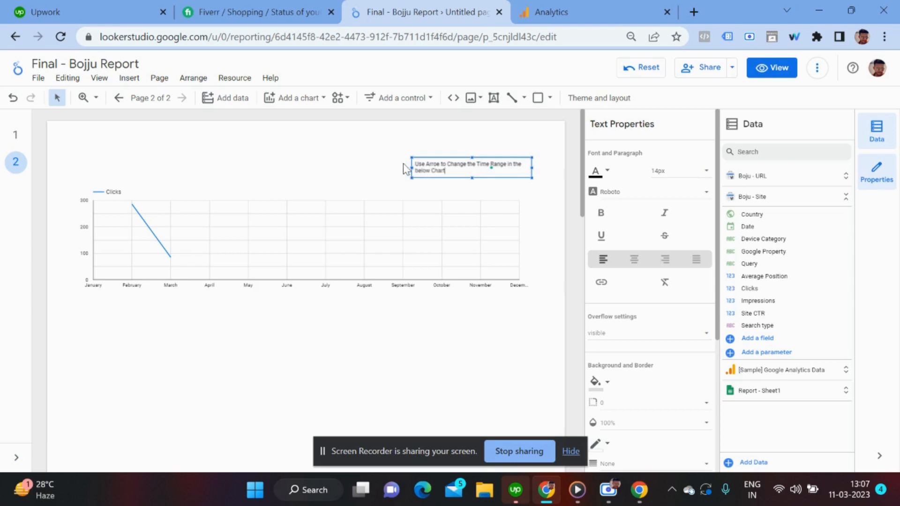
pyautogui.click(385, 154)
# Move the text box slightly up and give it a light grey background
pyautogui.click(426, 161)
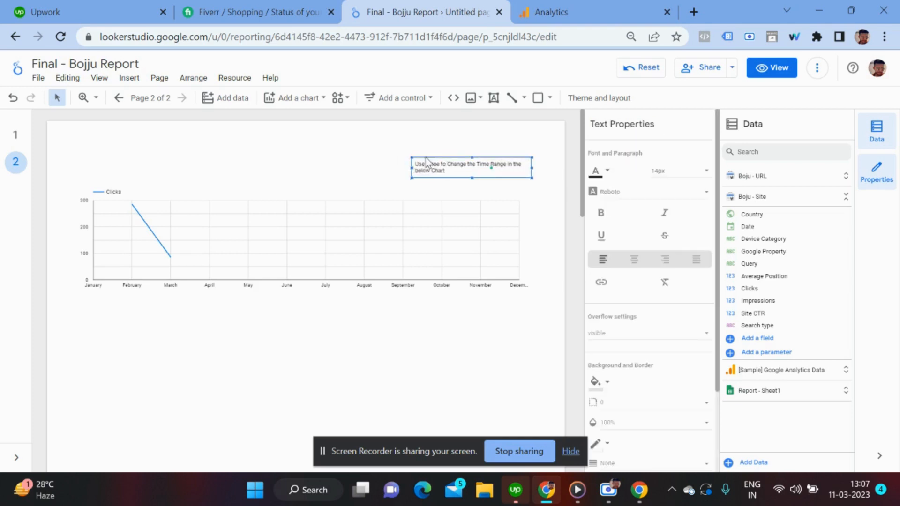
pyautogui.moveTo(426, 161); pyautogui.dragTo(449, 154)
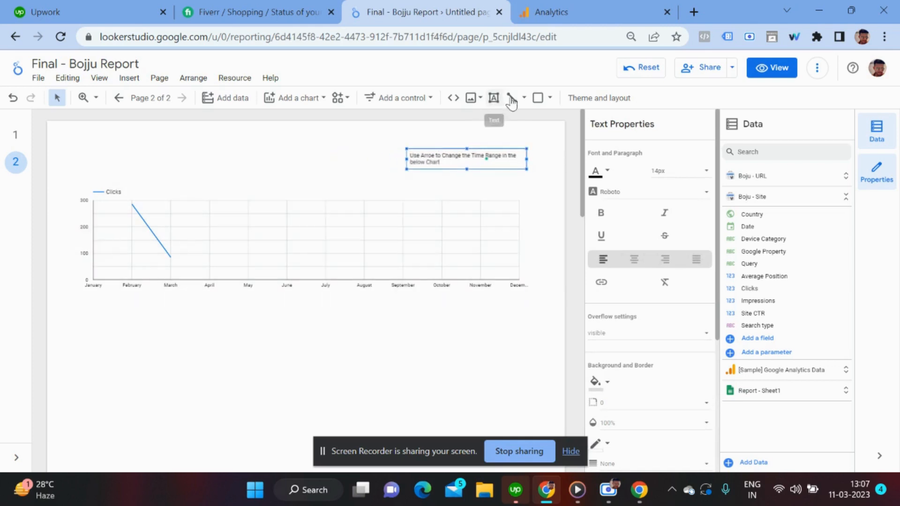
pyautogui.click(607, 382)
pyautogui.click(733, 282)
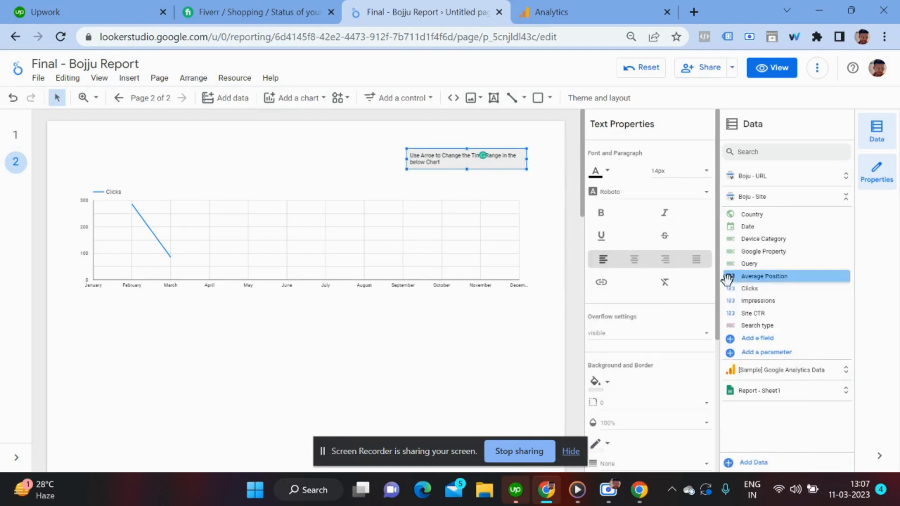
# Nudge the time series chart slightly down and give it a black border with weight 1
pyautogui.click(272, 209)
pyautogui.moveTo(272, 209); pyautogui.dragTo(272, 214)
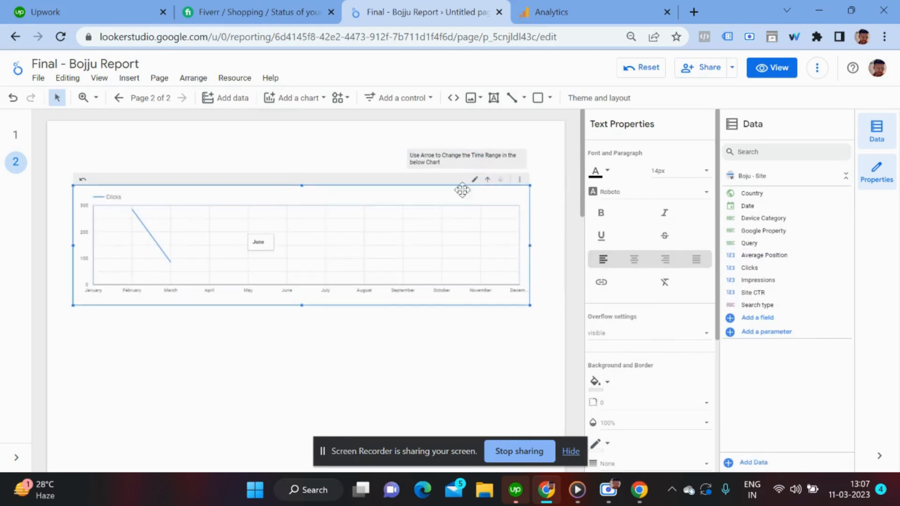
pyautogui.scroll(-4, 654, 307)
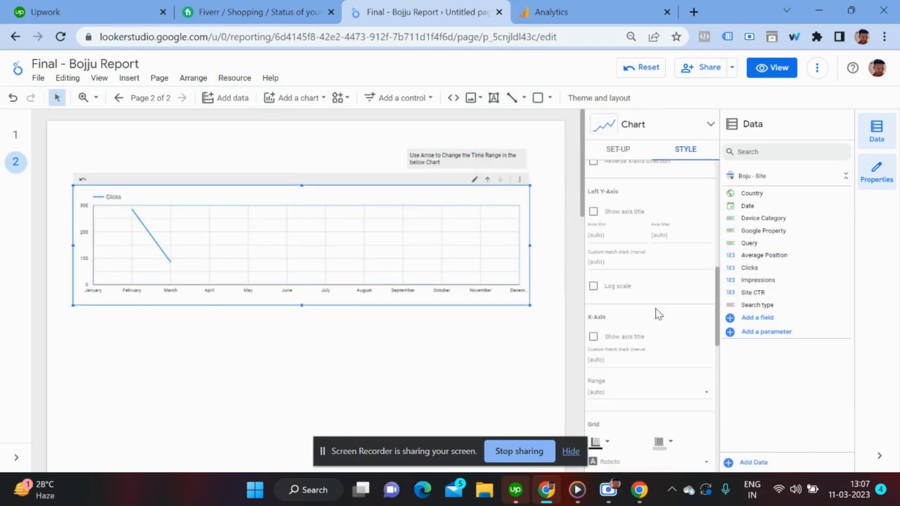
pyautogui.scroll(-5, 655, 314)
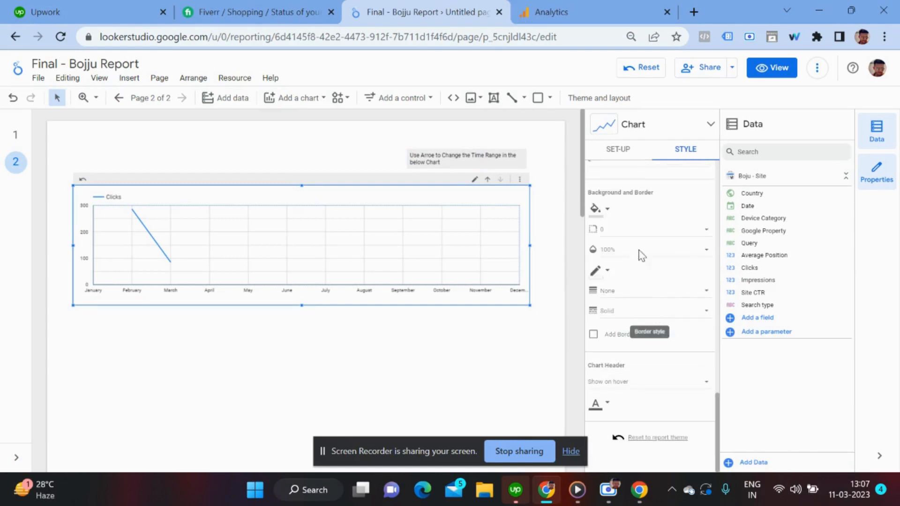
pyautogui.click(606, 272)
pyautogui.click(631, 303)
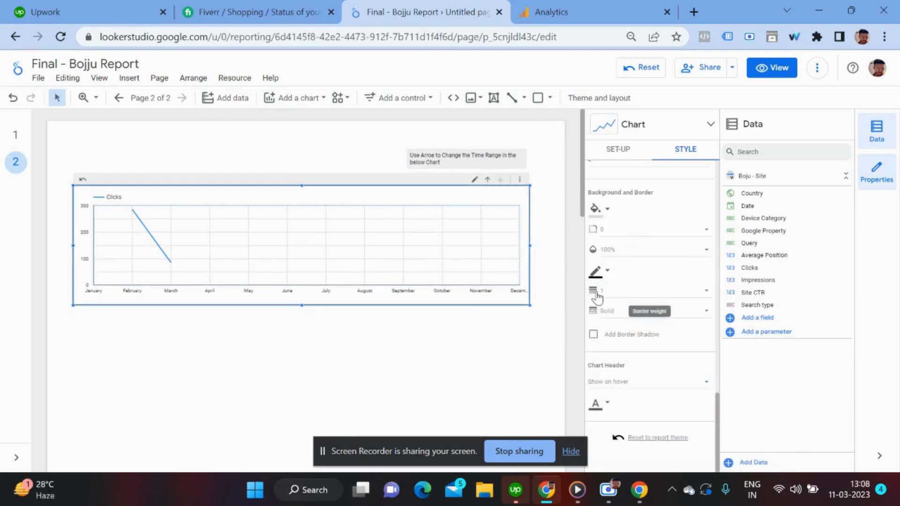
# Make the time series chart slightly taller by extending its lower edge
pyautogui.moveTo(301, 306); pyautogui.dragTo(302, 327)
pyautogui.click(401, 379)
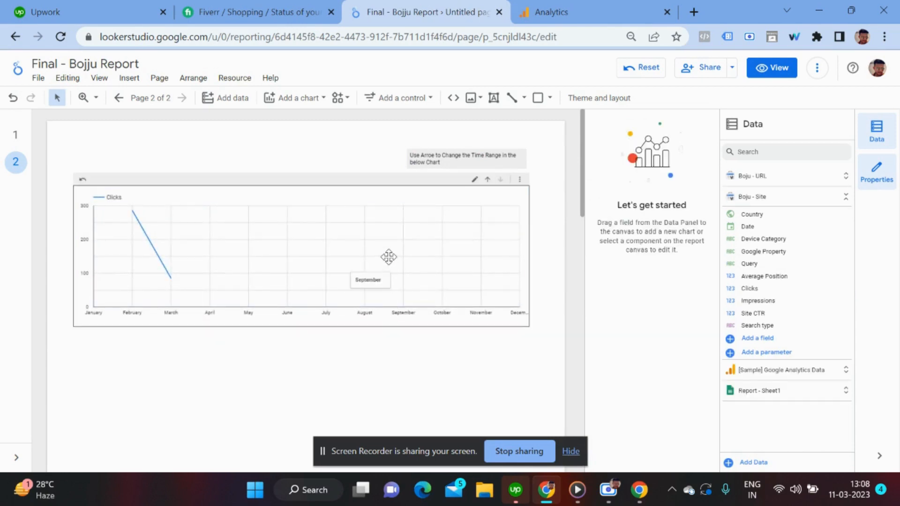
# Look through the chart's style options, enable metric sliders for the chart and preview the report
pyautogui.click(450, 229)
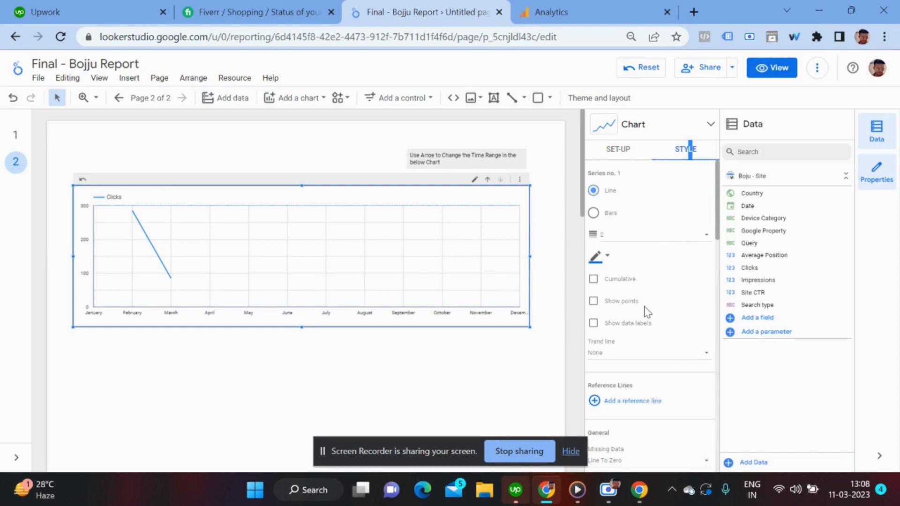
pyautogui.scroll(-3, 647, 313)
pyautogui.scroll(-4, 647, 312)
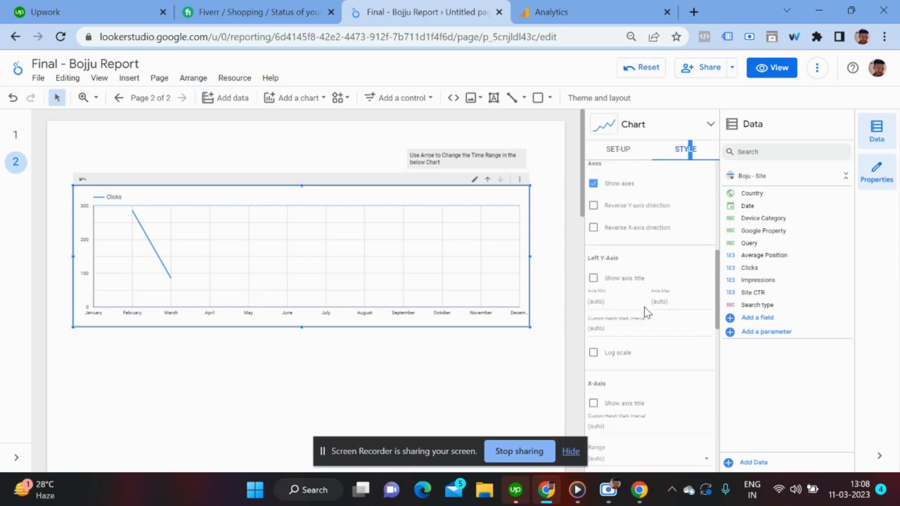
pyautogui.scroll(-3, 667, 349)
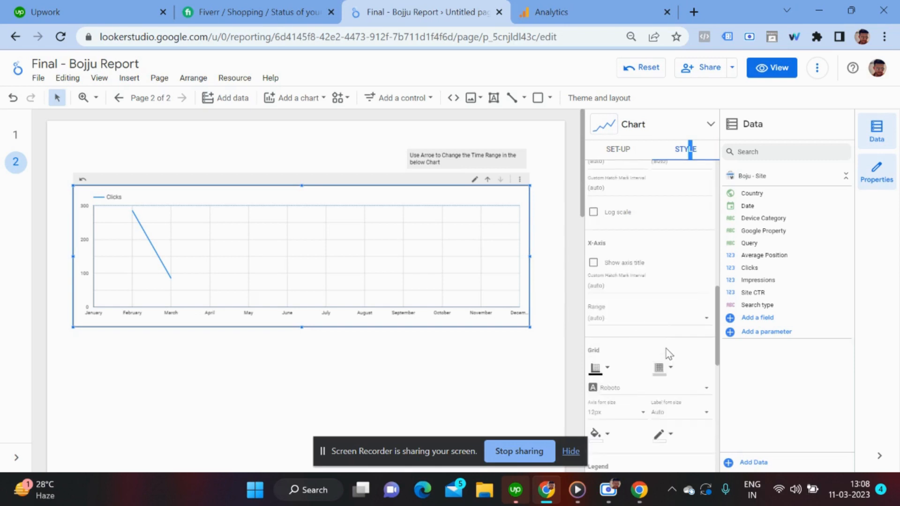
pyautogui.scroll(5, 668, 354)
pyautogui.click(619, 150)
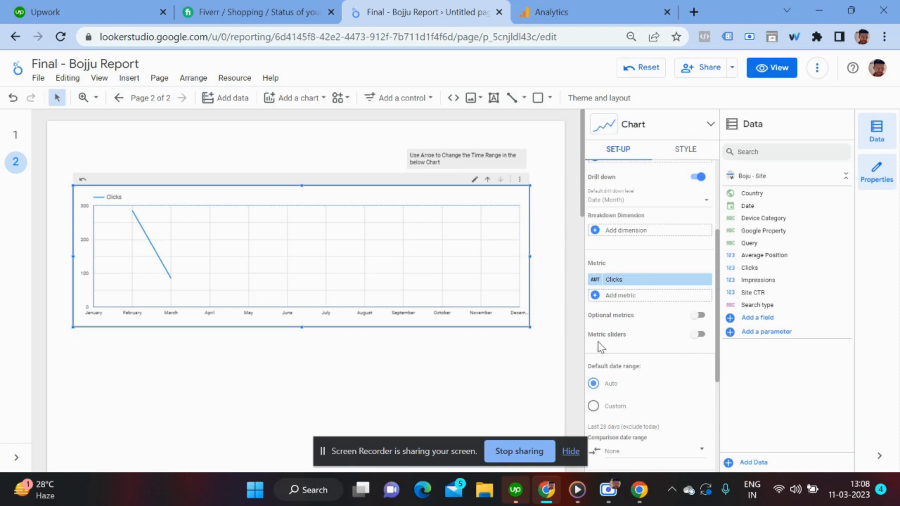
pyautogui.click(698, 335)
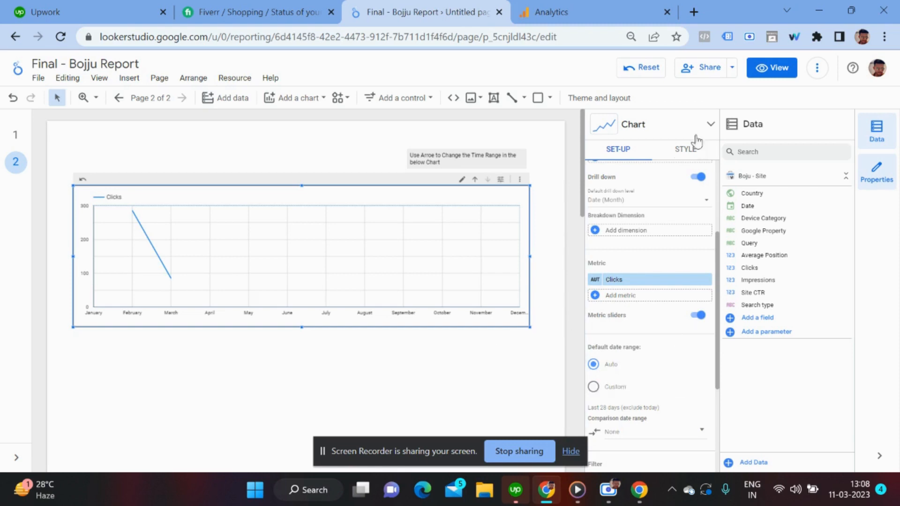
pyautogui.click(773, 68)
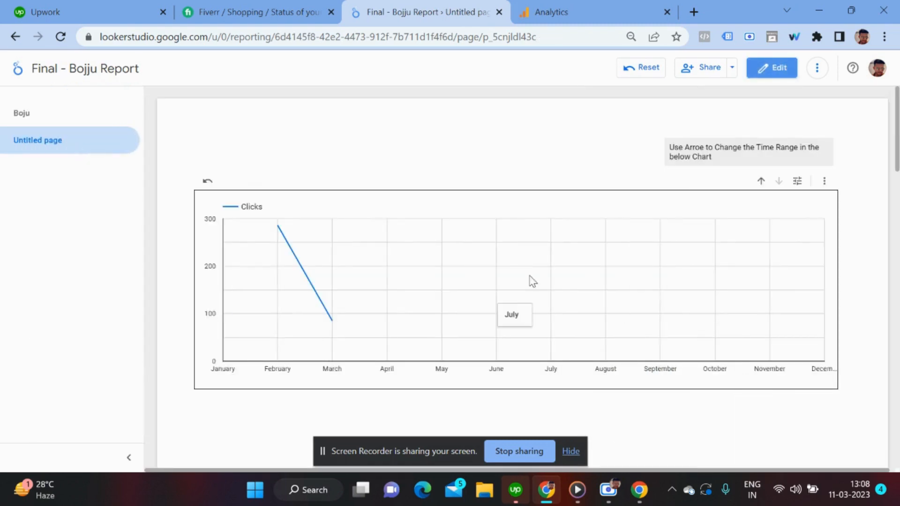
# Test the chart's metric slider by limiting Clicks to a maximum of 142
pyautogui.click(799, 183)
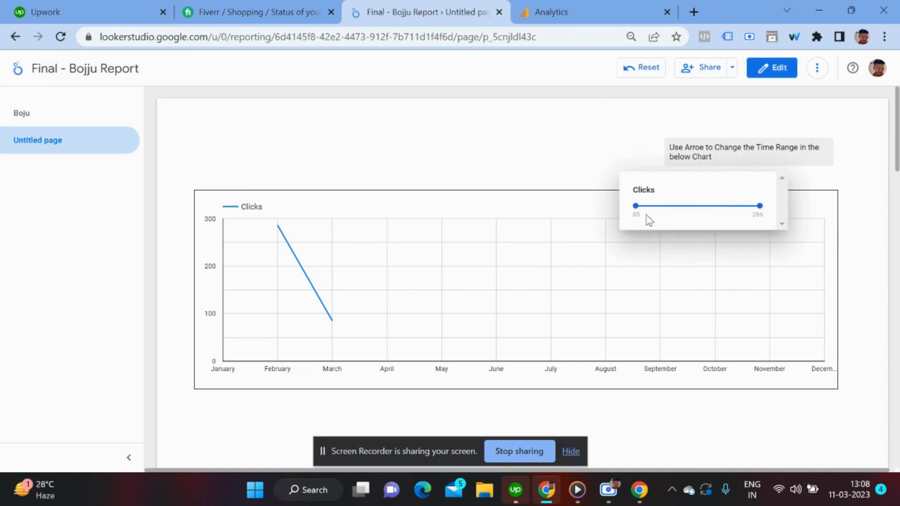
pyautogui.click(760, 204)
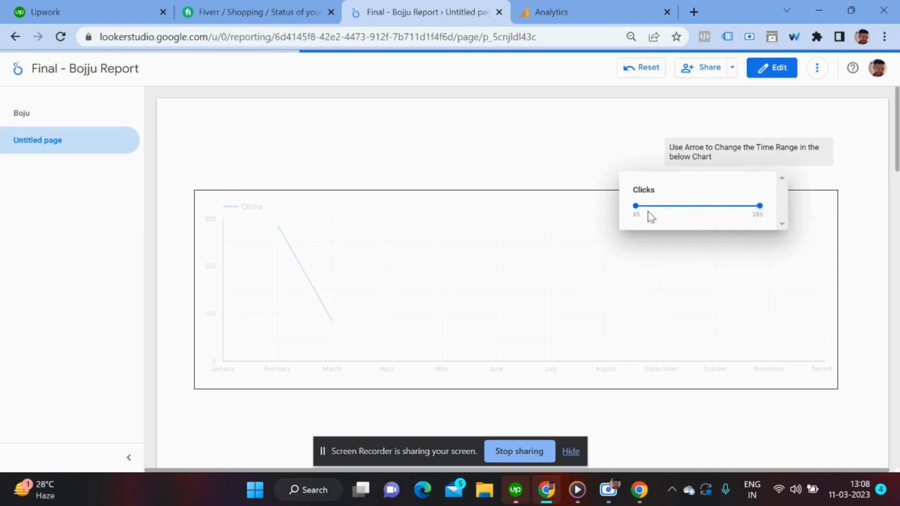
pyautogui.moveTo(760, 203); pyautogui.dragTo(671, 205)
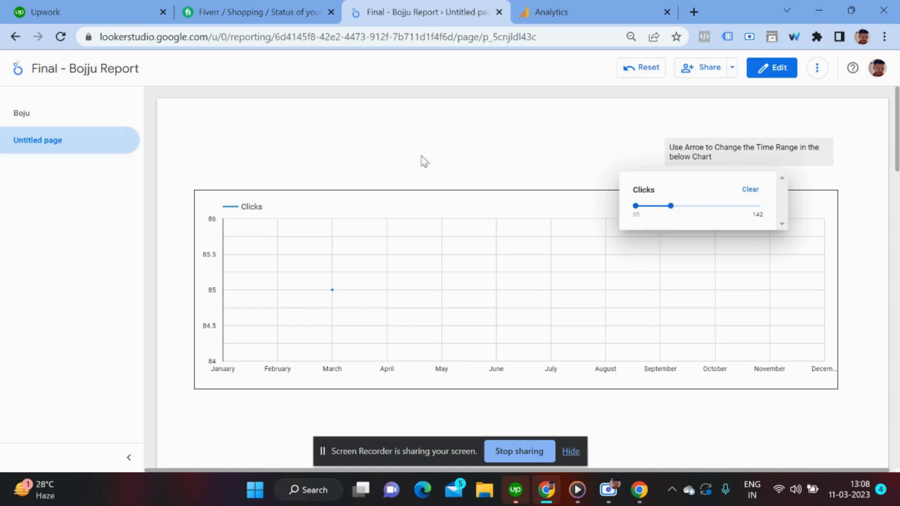
pyautogui.click(447, 130)
# Raise the maximum of the chart's Clicks slider to 170 and close the sliders
pyautogui.moveTo(340, 282)
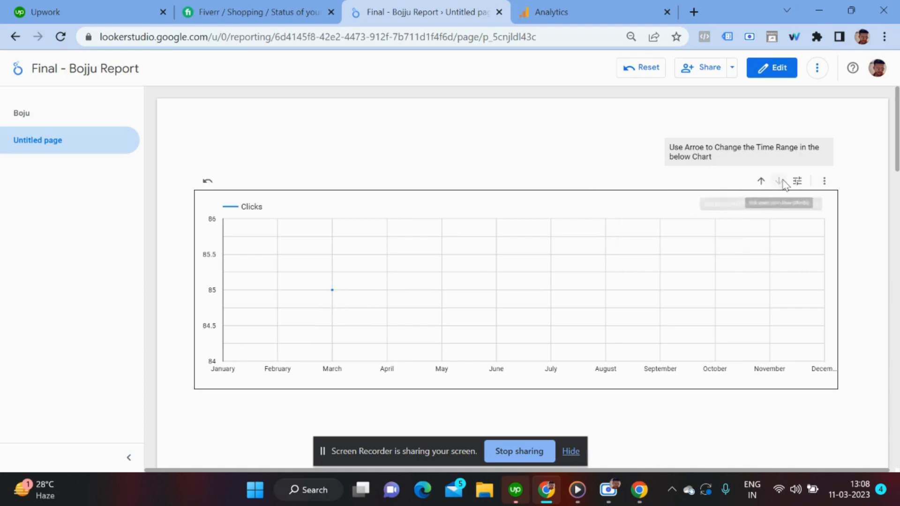
pyautogui.click(797, 181)
pyautogui.moveTo(665, 203)
pyautogui.mouseDown()
pyautogui.moveTo(763, 203)
pyautogui.moveTo(681, 207)
pyautogui.mouseUp()
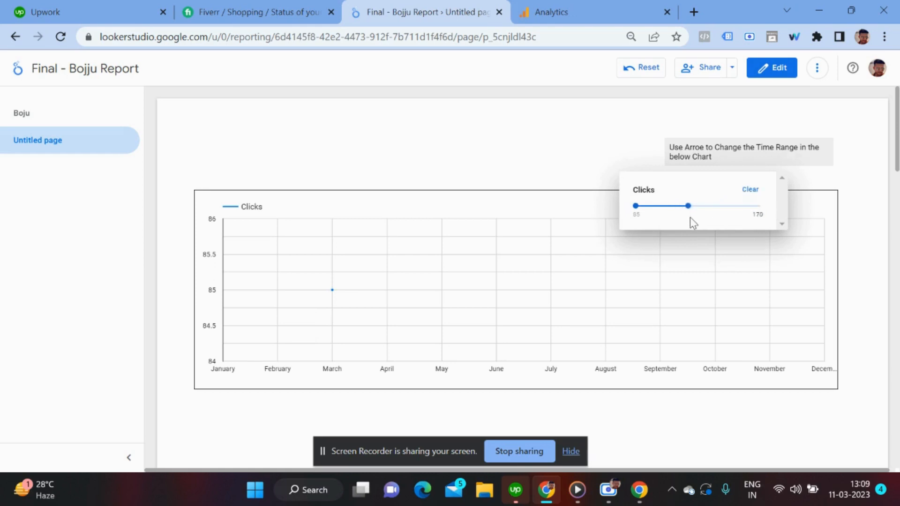
pyautogui.click(537, 166)
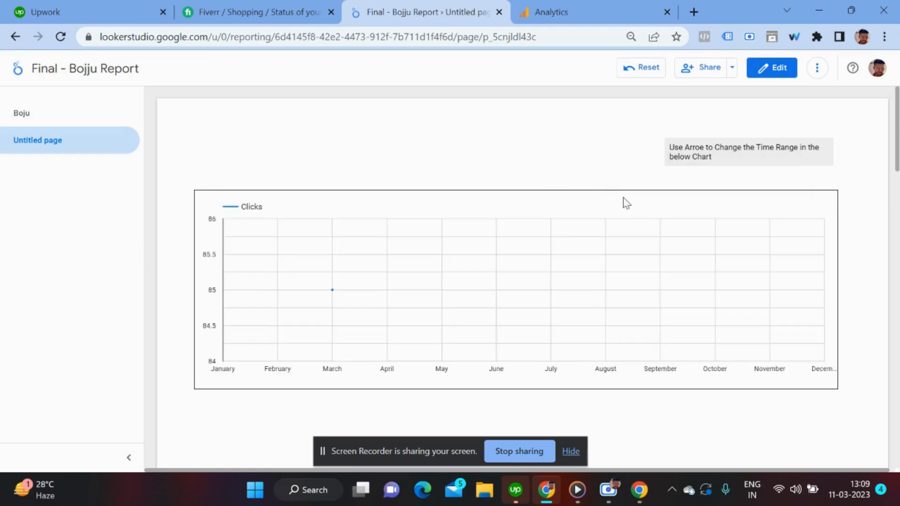
# Switch the chart from months to ISO weeks and on to days of the week
pyautogui.moveTo(737, 193)
pyautogui.click(762, 184)
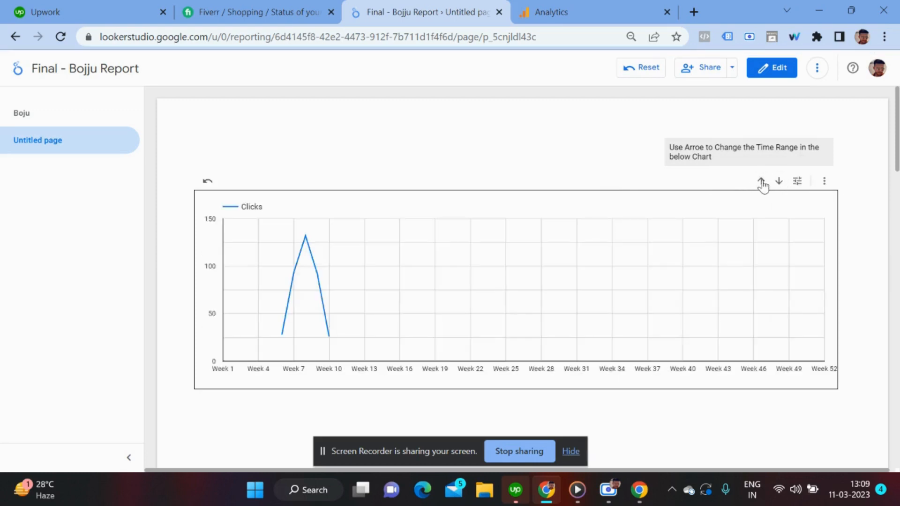
pyautogui.click(762, 183)
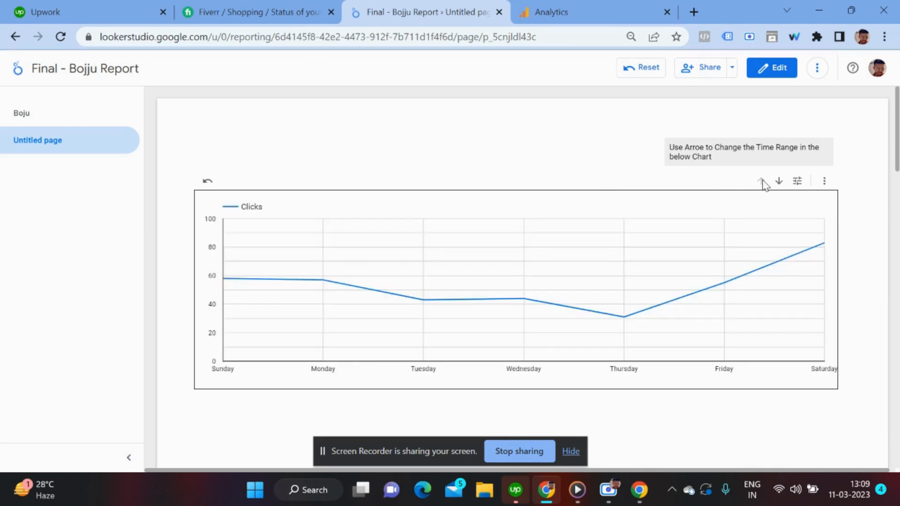
# In the day-of-week view, try a Clicks slider maximum of 229 and settle on 139
pyautogui.click(798, 181)
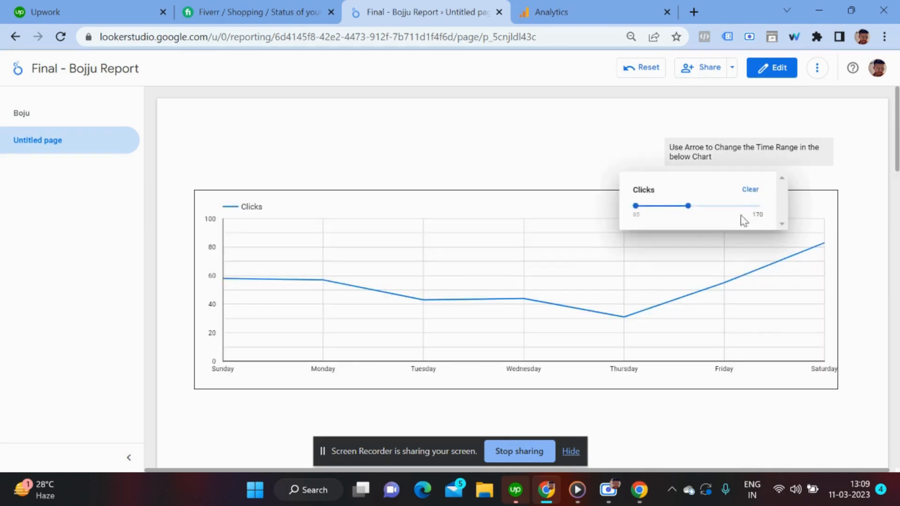
pyautogui.moveTo(688, 205); pyautogui.dragTo(716, 205)
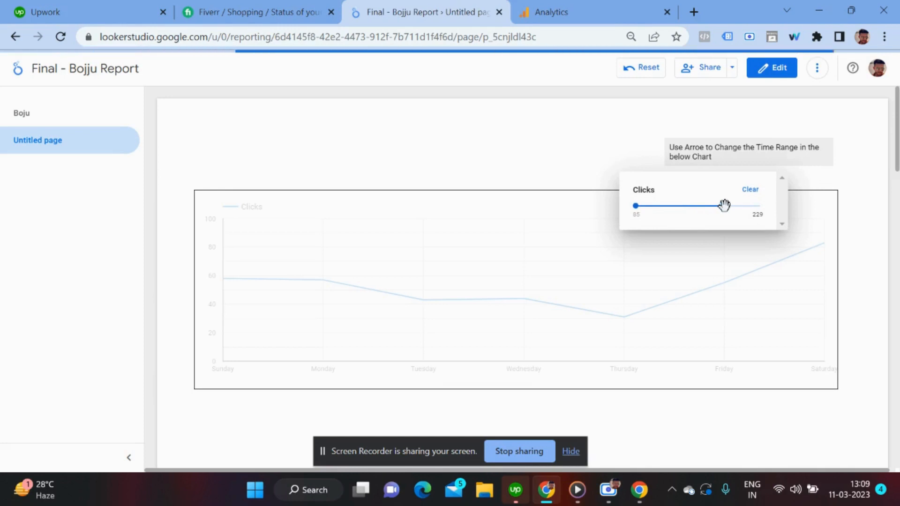
pyautogui.moveTo(724, 205); pyautogui.dragTo(674, 218)
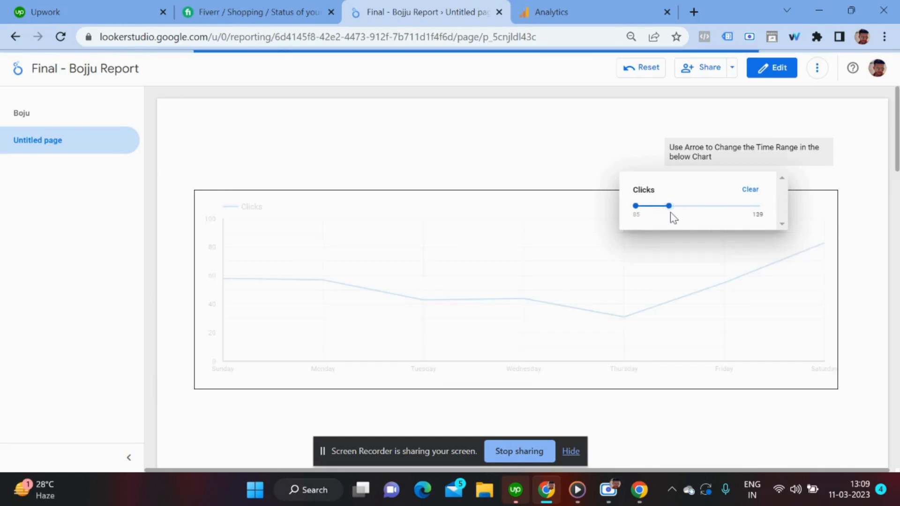
pyautogui.click(314, 169)
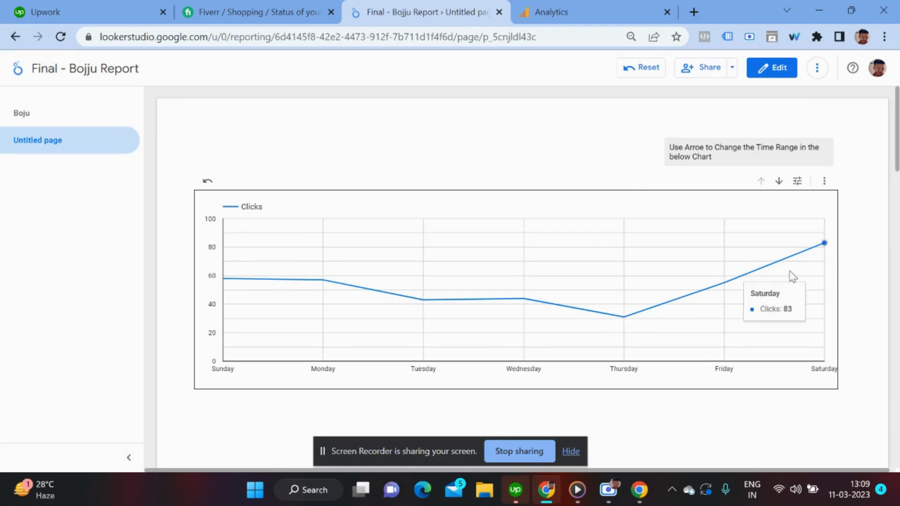
# Switch the chart back to the week view, check its Clicks slider and return to editing the report
pyautogui.click(779, 183)
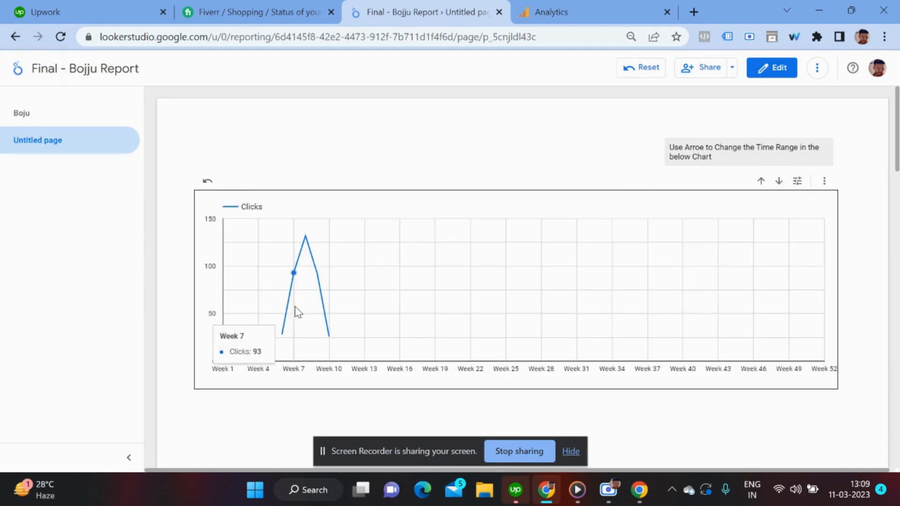
pyautogui.click(799, 181)
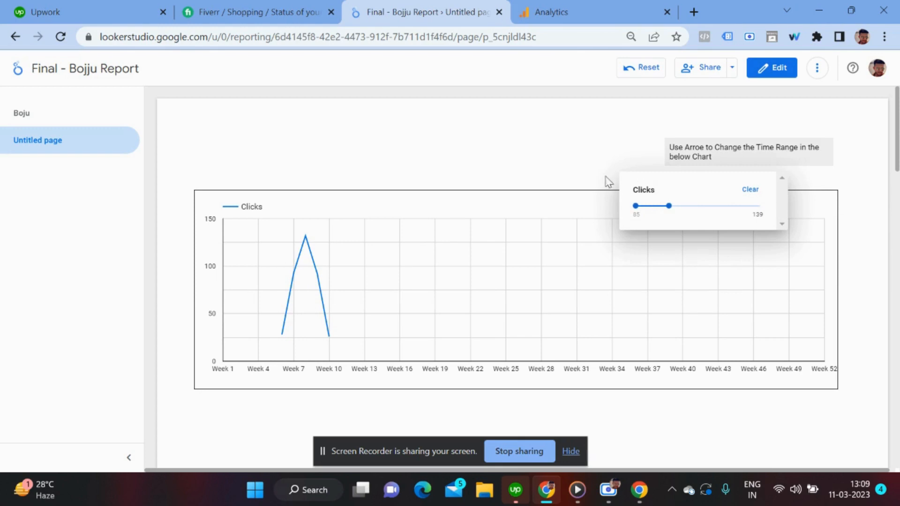
pyautogui.click(770, 71)
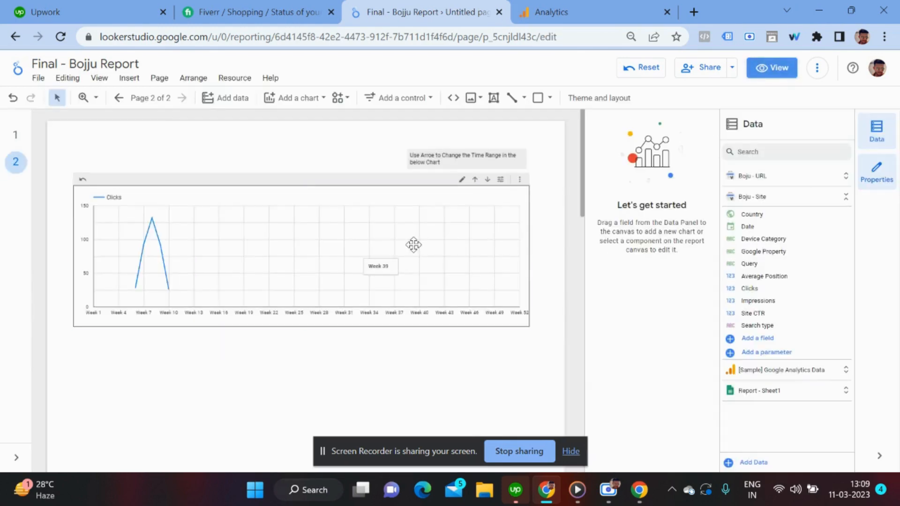
# Add Impressions as a second metric to the time series chart
pyautogui.click(414, 245)
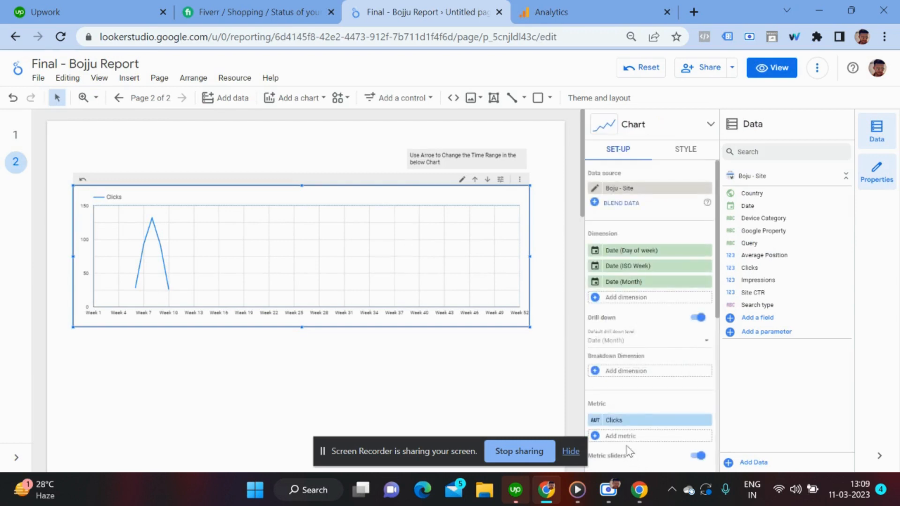
pyautogui.click(619, 437)
pyautogui.write('impre')
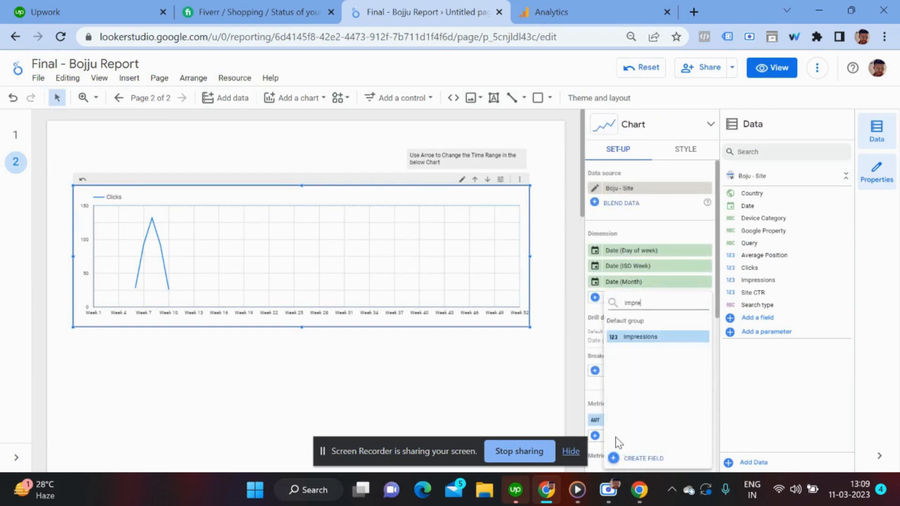
pyautogui.click(669, 341)
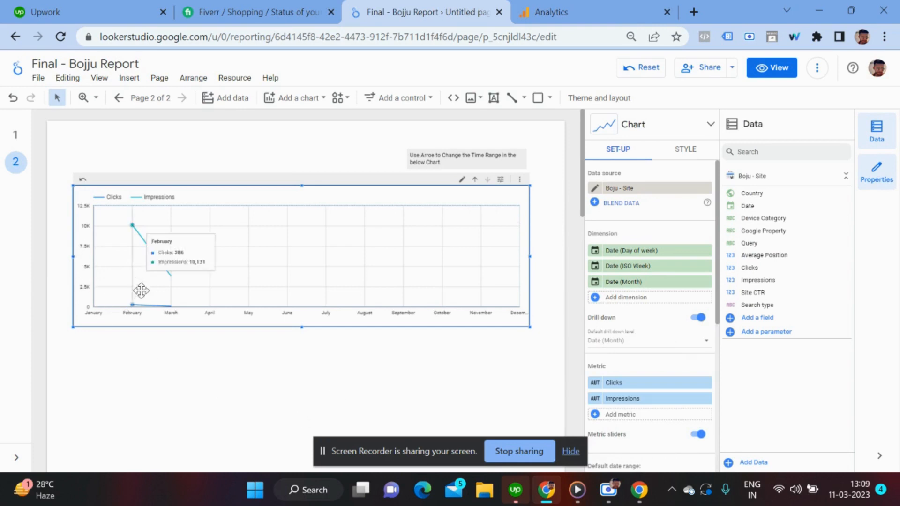
# Raise the plot area's lower edge slightly and show data labels without compact numbers for series no. 1
pyautogui.moveTo(305, 308); pyautogui.dragTo(307, 298)
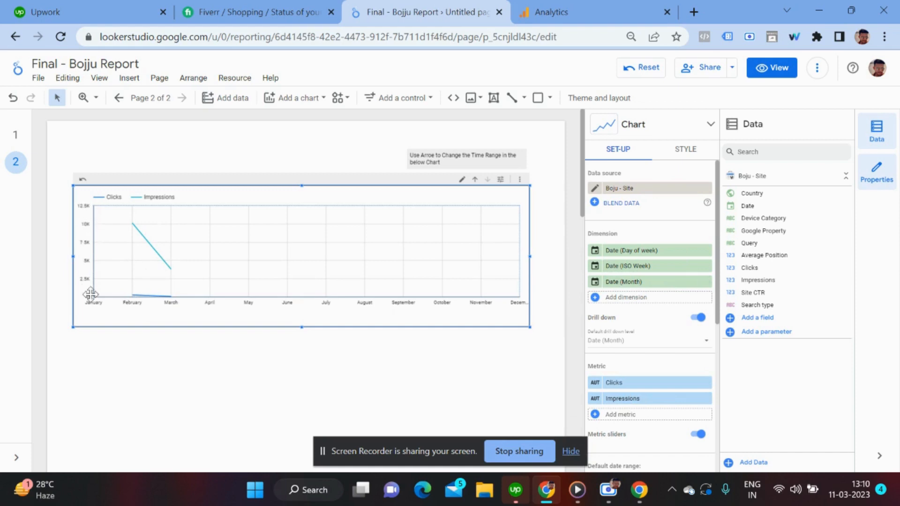
pyautogui.click(686, 150)
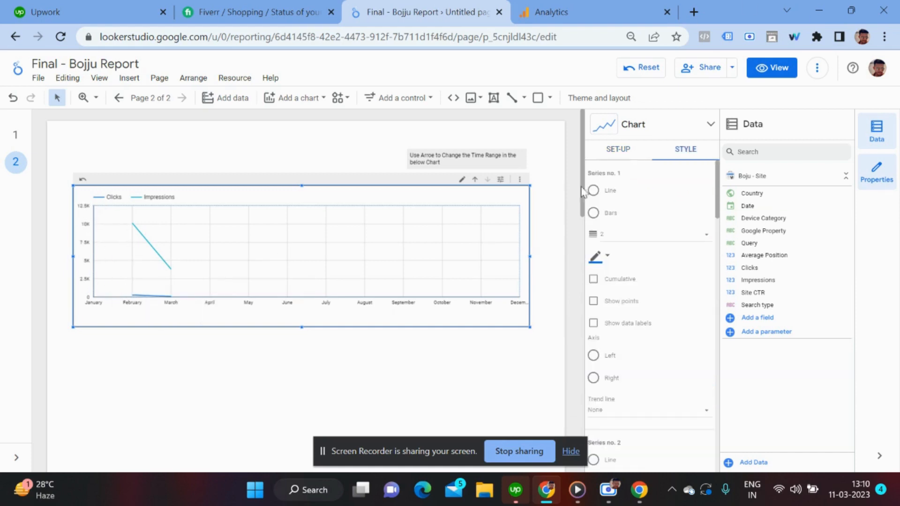
pyautogui.click(594, 324)
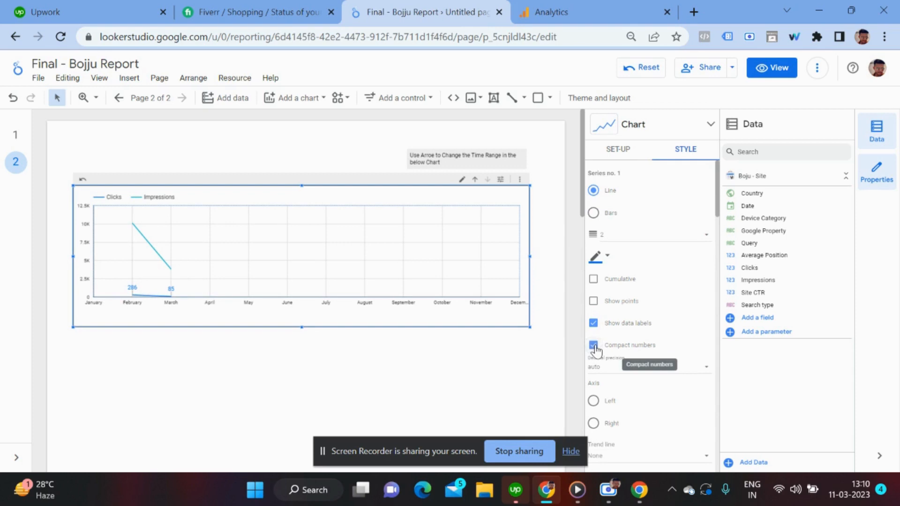
pyautogui.scroll(-2, 599, 351)
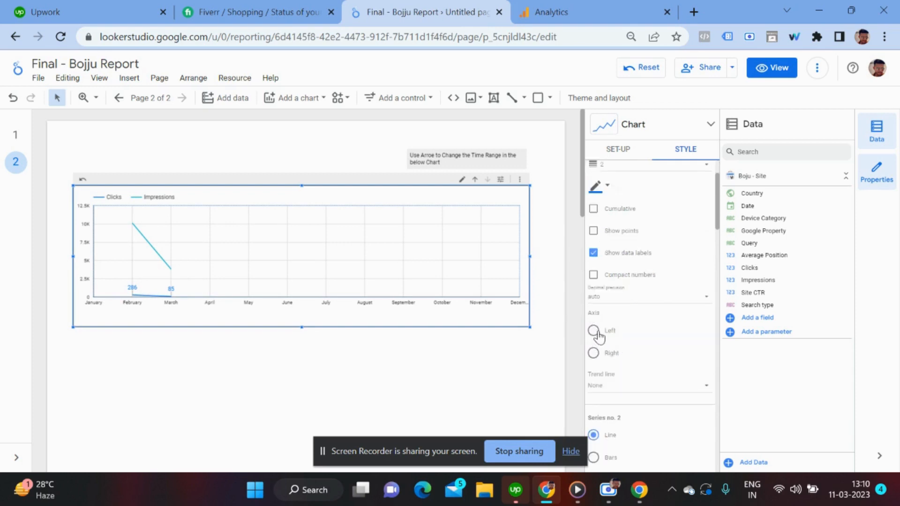
# Narrow the plot area from its right edge and assign series no. 1 to the left axis and series no. 2 to the right axis
pyautogui.moveTo(520, 262); pyautogui.dragTo(496, 262)
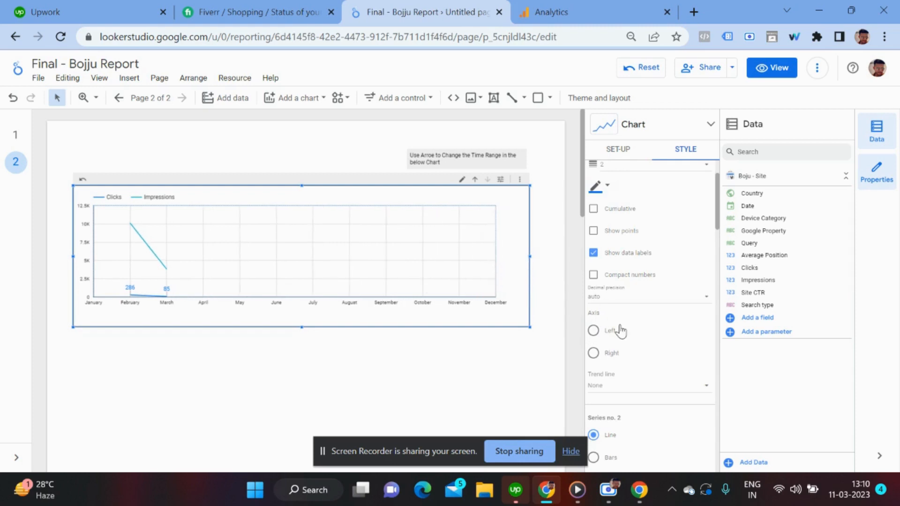
pyautogui.click(594, 331)
pyautogui.scroll(-3, 610, 351)
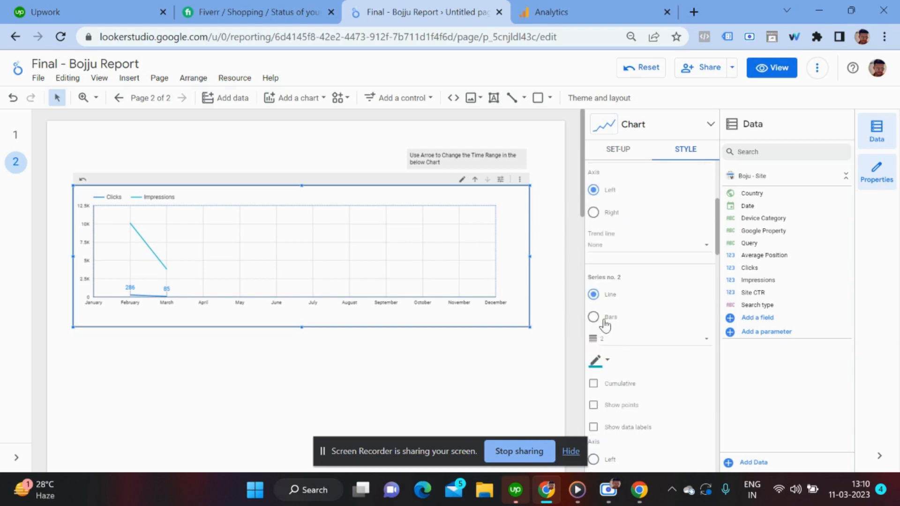
pyautogui.scroll(-2, 606, 324)
pyautogui.click(594, 412)
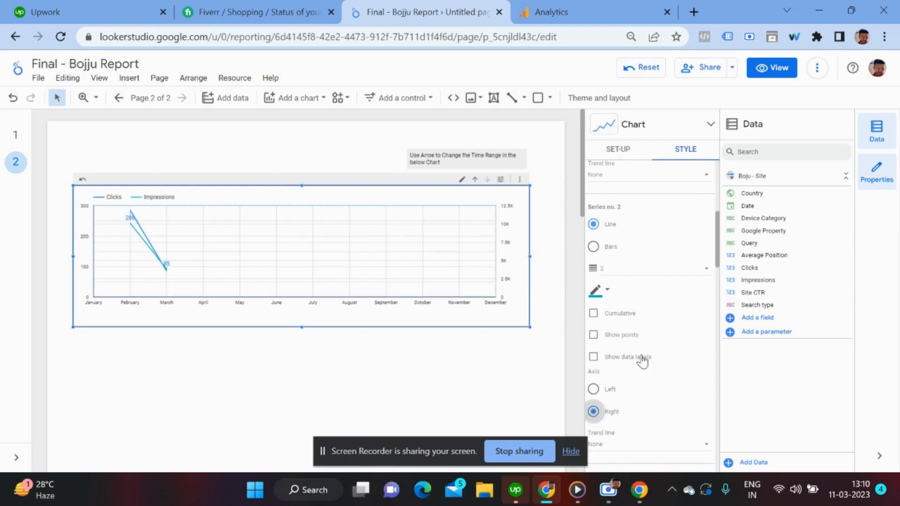
# Show the axis titles for both the left and right Y-axes of the chart
pyautogui.scroll(-3, 633, 348)
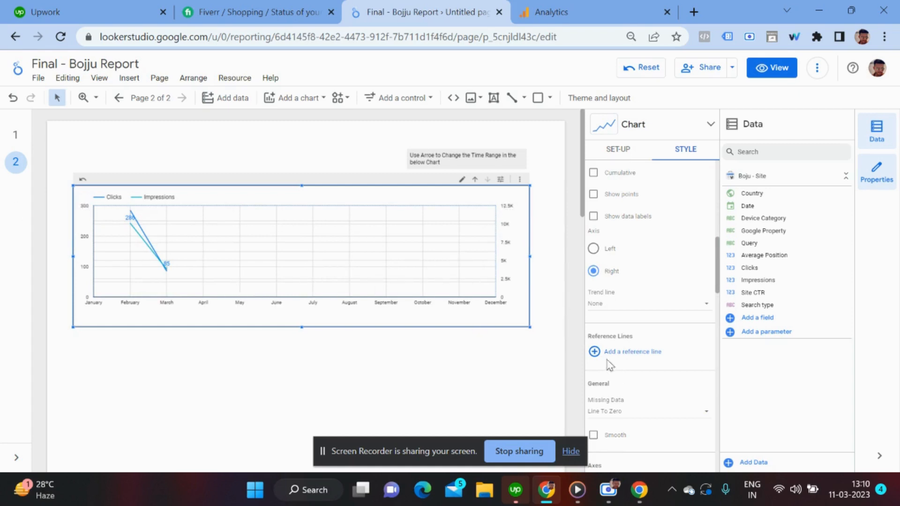
pyautogui.scroll(-5, 615, 366)
pyautogui.scroll(-2, 620, 369)
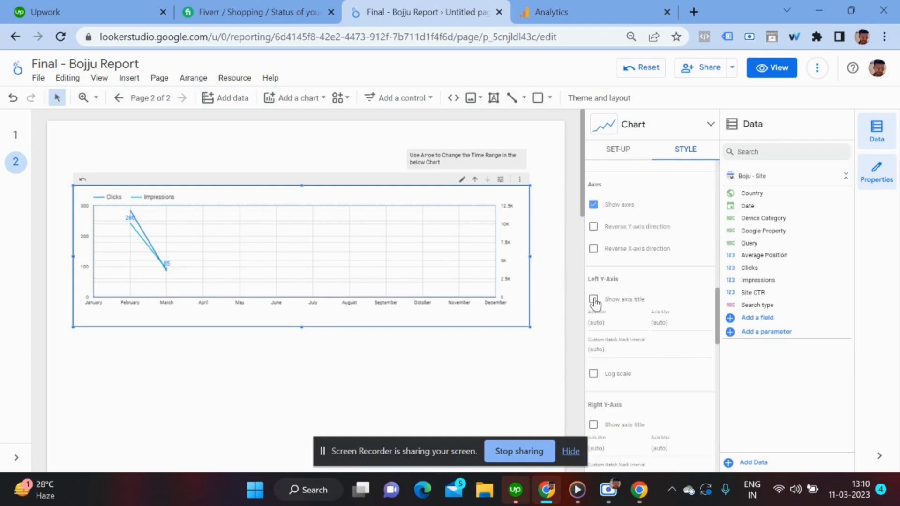
pyautogui.click(594, 299)
pyautogui.click(593, 425)
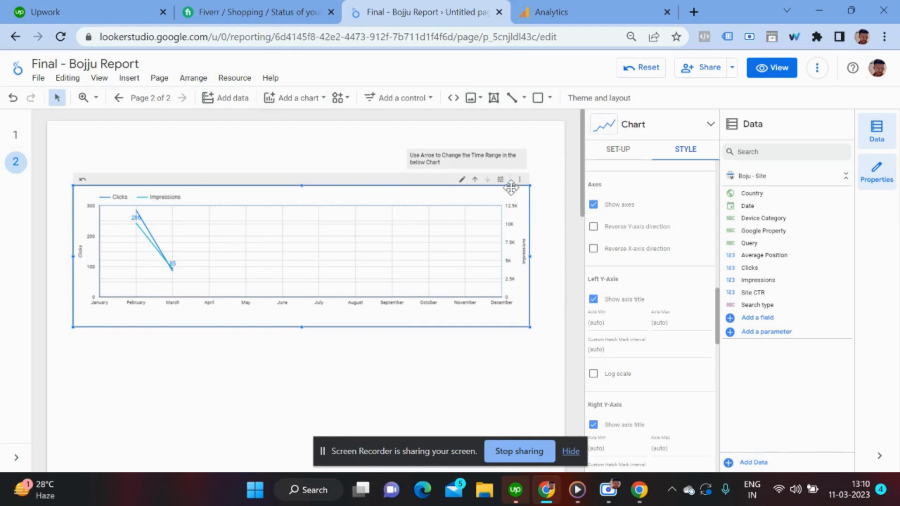
# Preview the report, check the metric sliders of the two-metric chart and return to editing
pyautogui.click(779, 71)
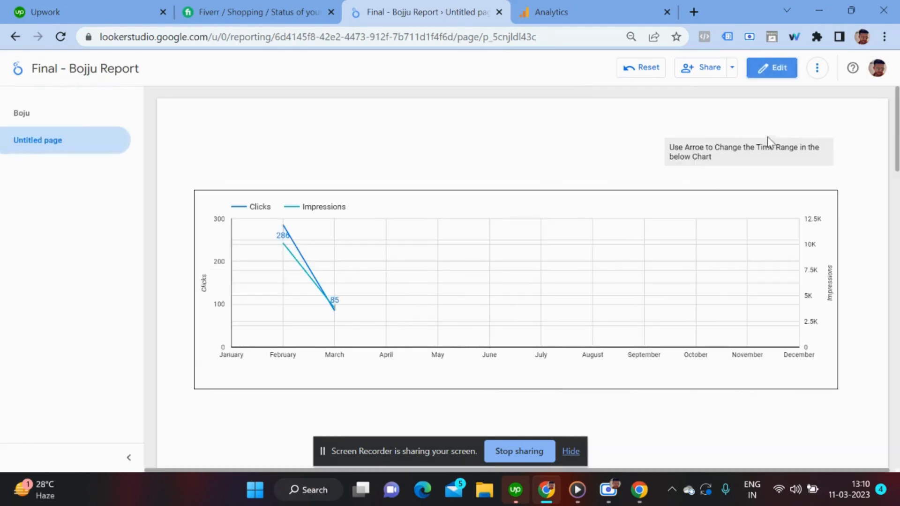
pyautogui.click(797, 183)
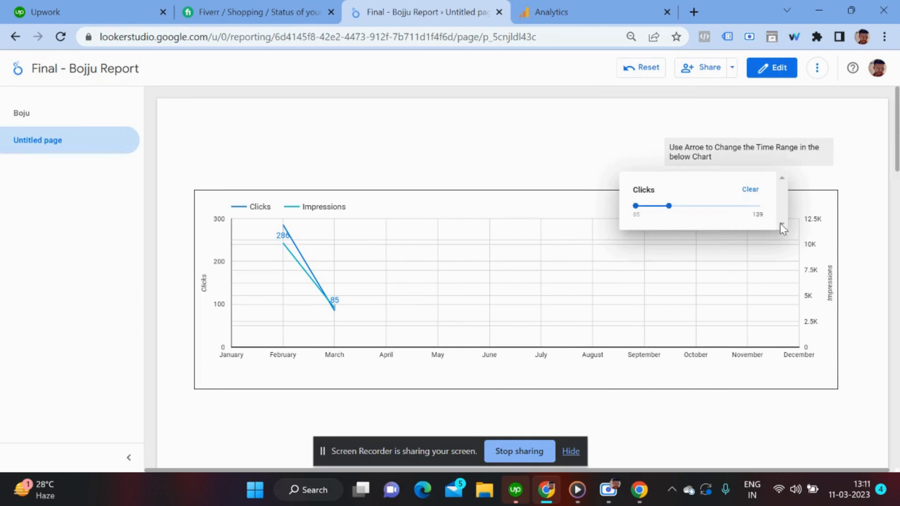
pyautogui.click(769, 69)
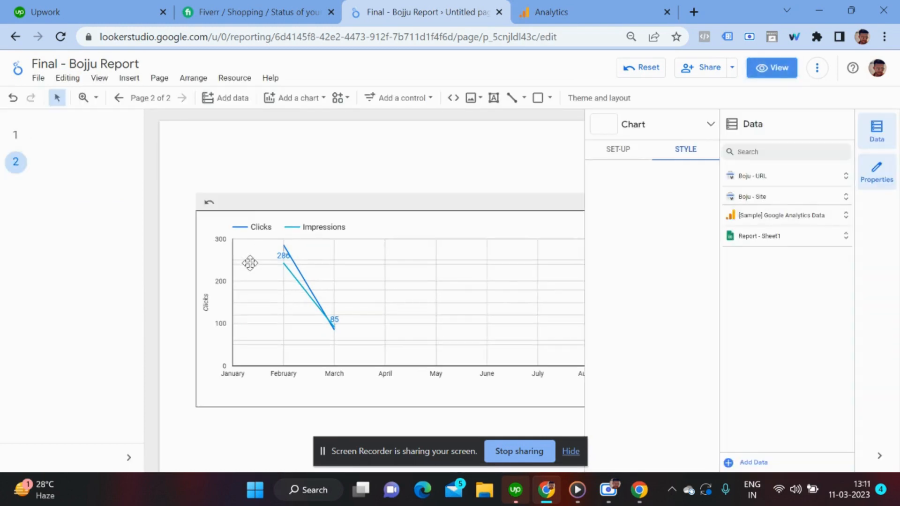
# Select the time series chart and look through its set-up options, including metrics, date range, filter and chart interactions
pyautogui.click(428, 237)
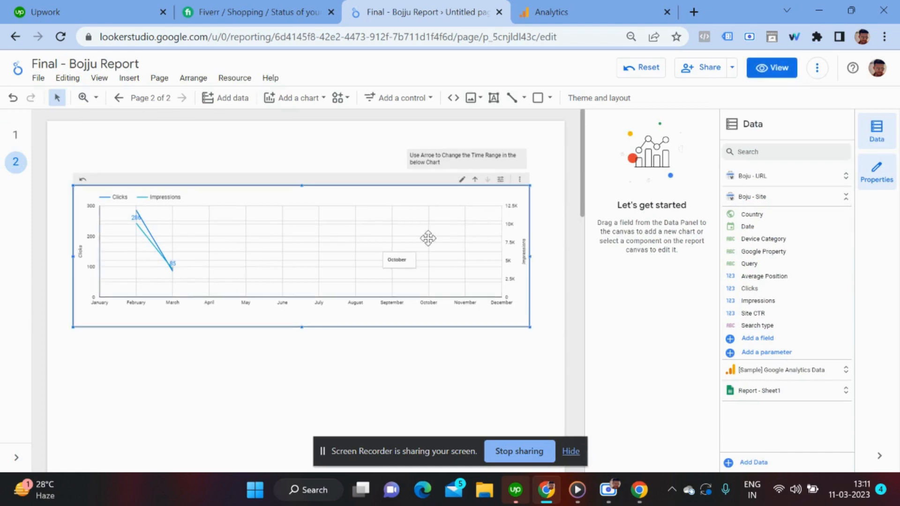
pyautogui.scroll(-5, 648, 295)
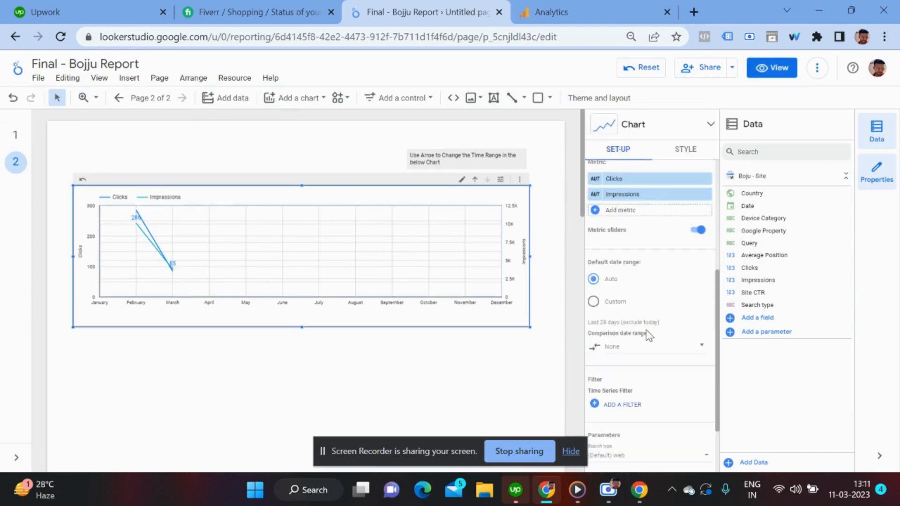
pyautogui.scroll(-2, 656, 328)
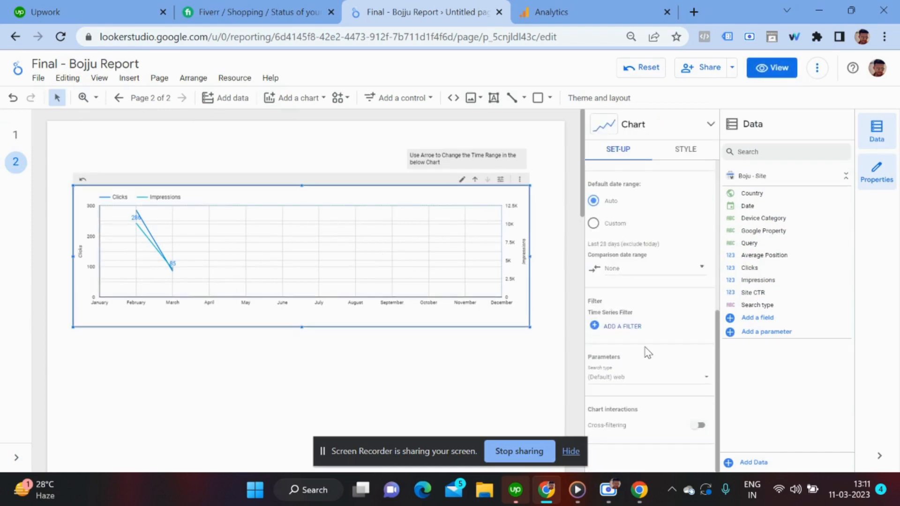
pyautogui.scroll(7, 648, 353)
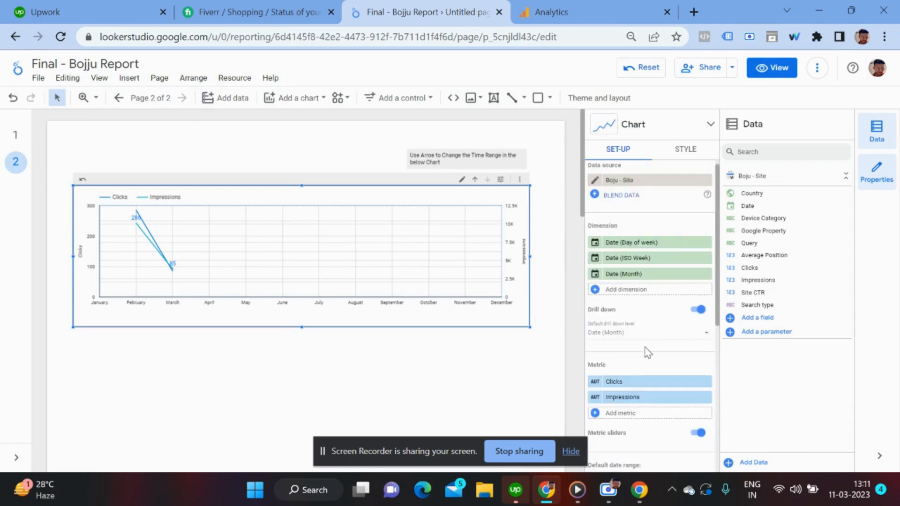
# Review the time series chart's metric set-up and clear the Clicks limit in its metric sliders
pyautogui.scroll(-6, 638, 346)
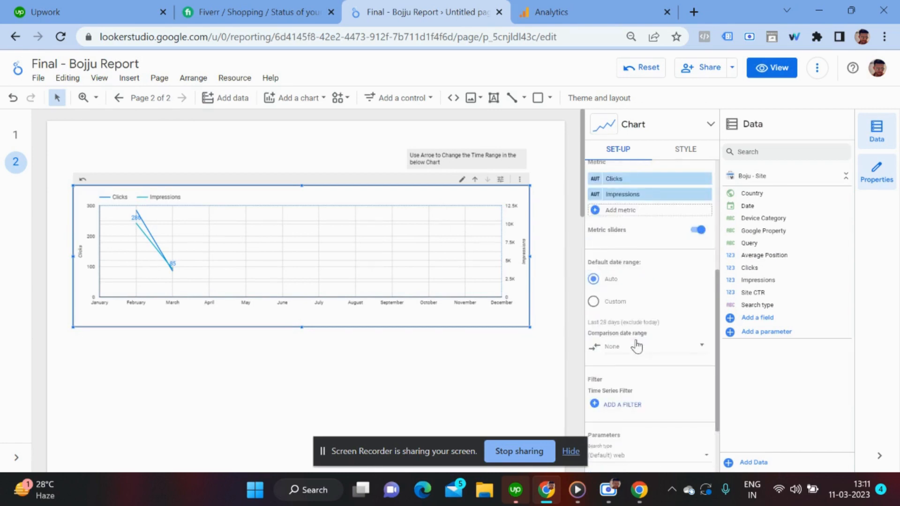
pyautogui.scroll(6, 642, 342)
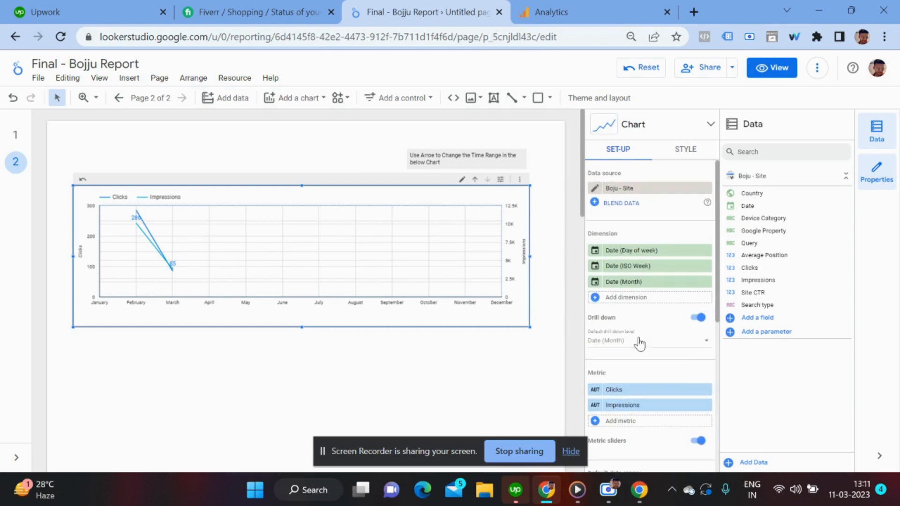
pyautogui.scroll(-2, 671, 342)
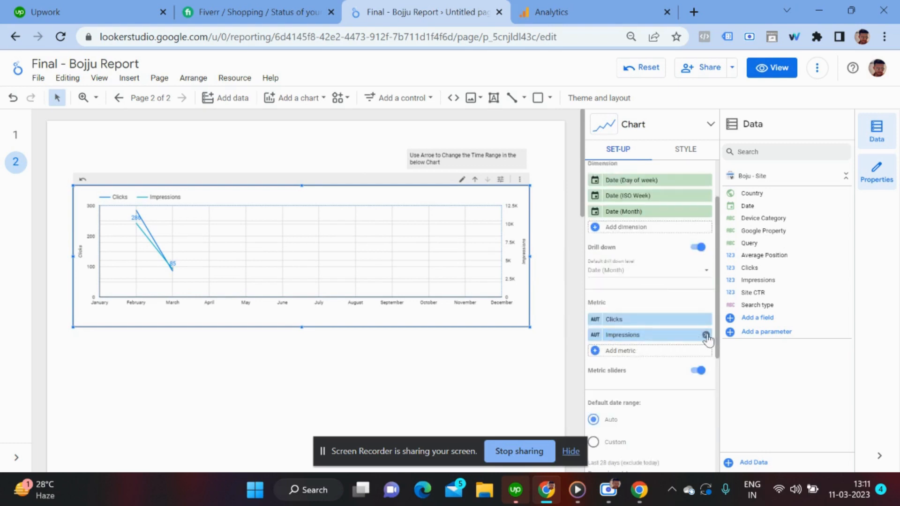
pyautogui.click(699, 370)
pyautogui.click(500, 180)
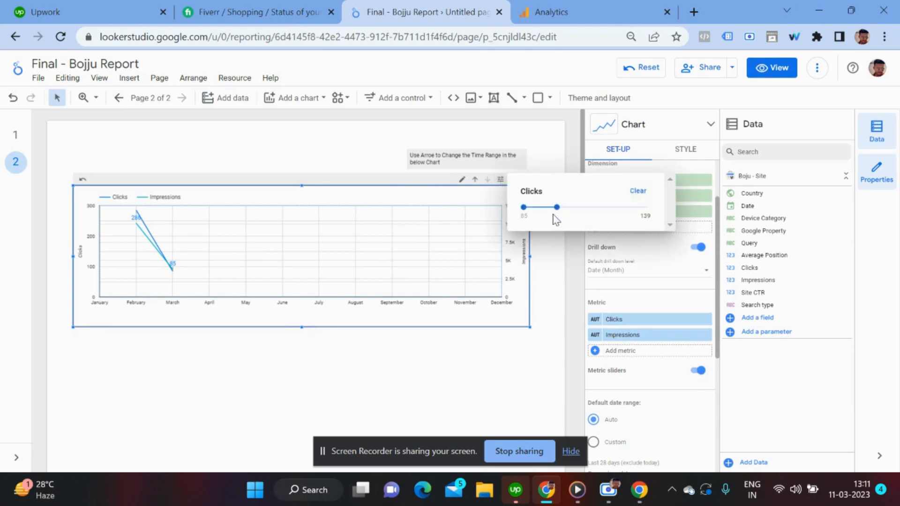
pyautogui.click(639, 192)
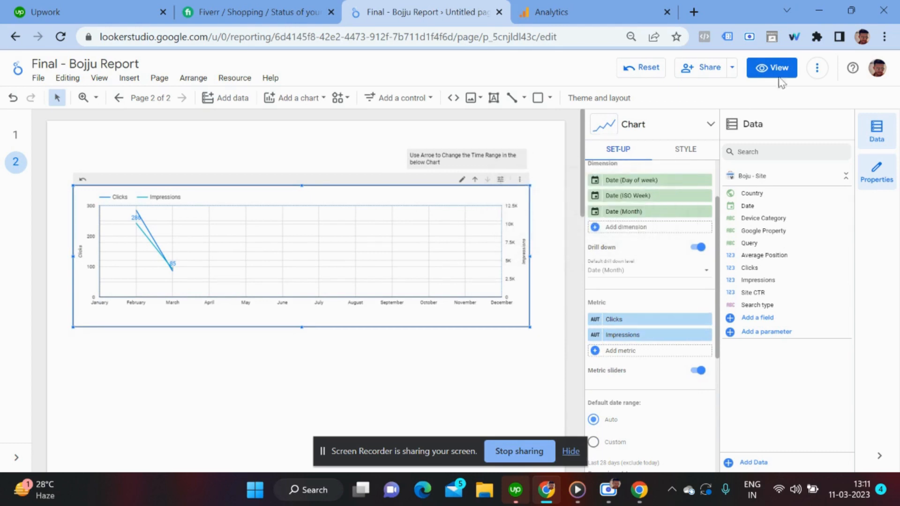
# Switch the report to view mode, reload the page and open the chart's metric sliders
pyautogui.click(772, 67)
pyautogui.click(60, 37)
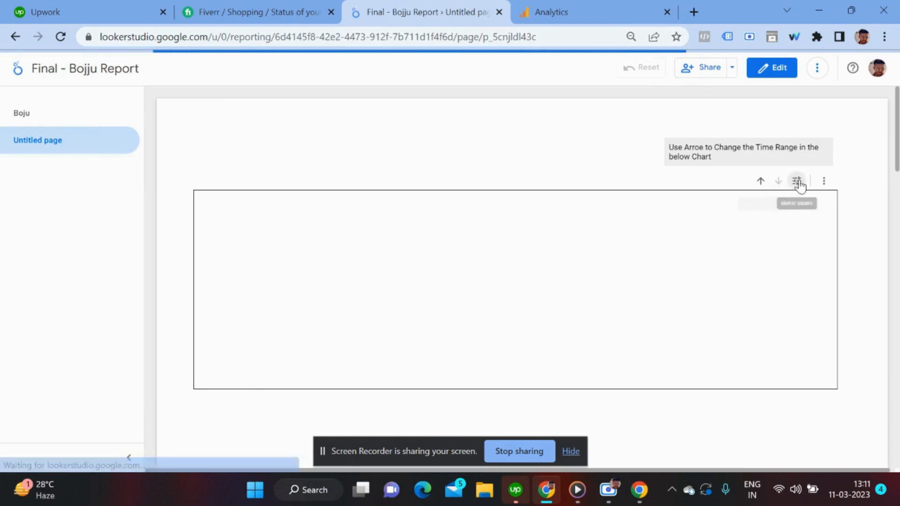
pyautogui.click(797, 185)
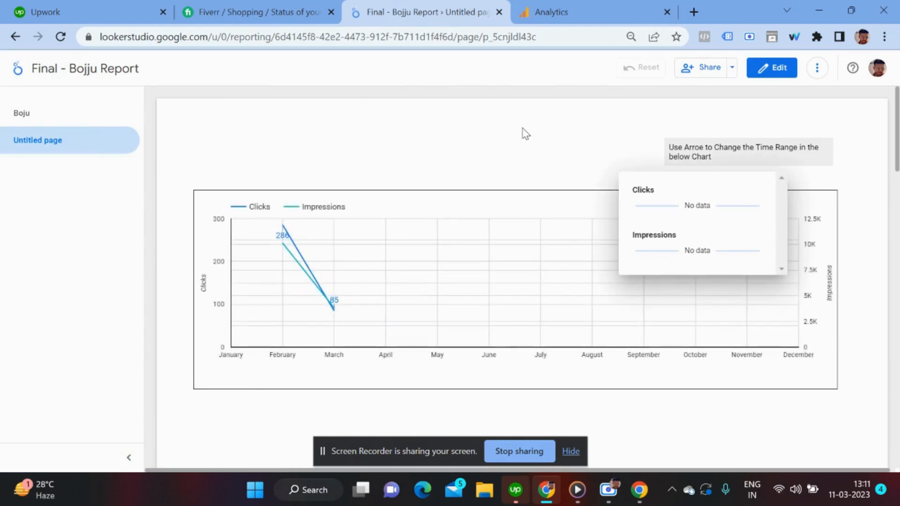
pyautogui.click(800, 185)
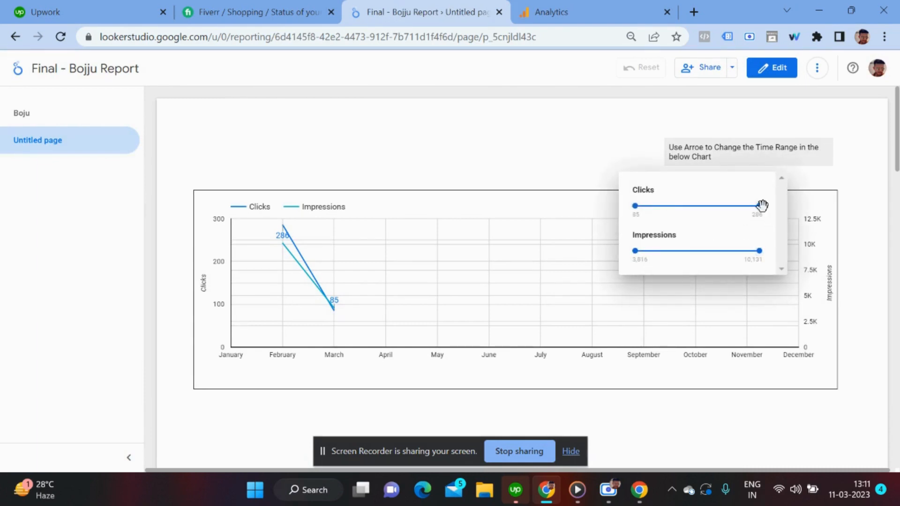
# Lower the upper limit of the Clicks slider to 176 and of the Impressions slider to 7,400
pyautogui.moveTo(762, 206); pyautogui.dragTo(691, 207)
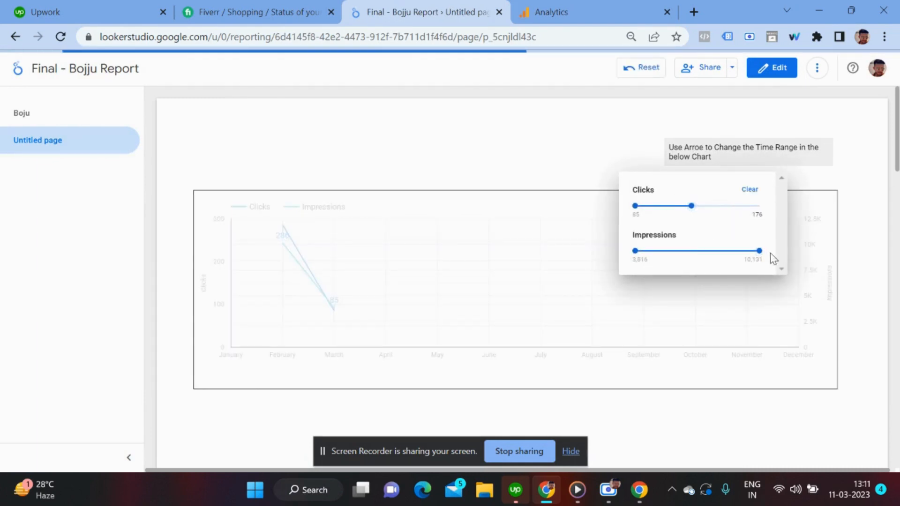
pyautogui.moveTo(760, 251); pyautogui.dragTo(706, 251)
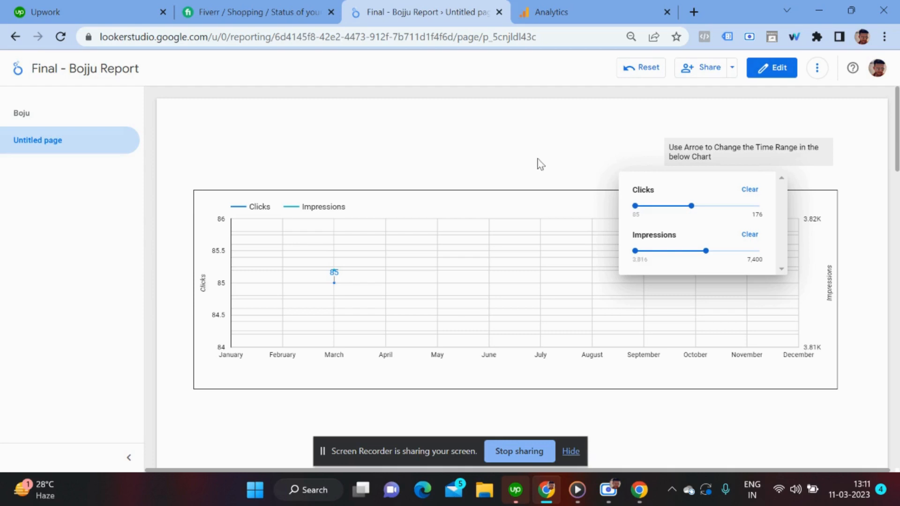
pyautogui.click(541, 164)
# Drill the chart up from month to ISO week and check its metric sliders at that level
pyautogui.click(797, 182)
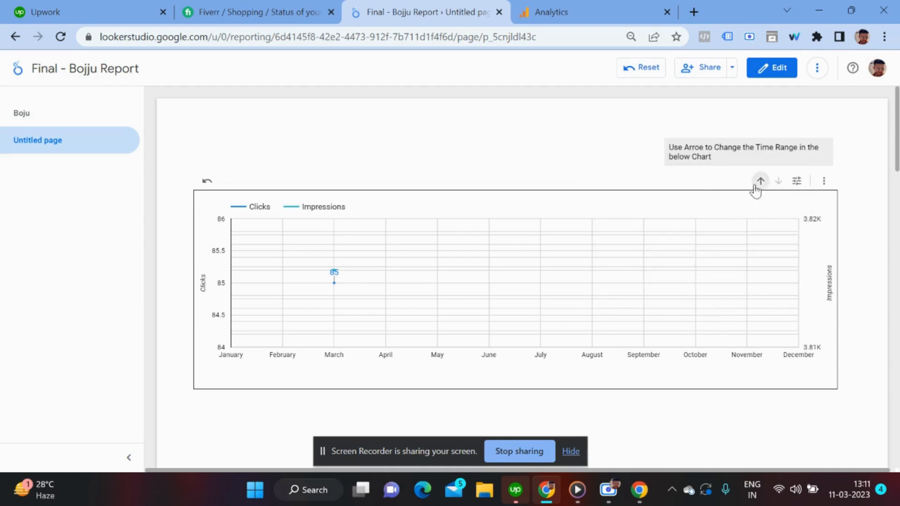
pyautogui.click(760, 182)
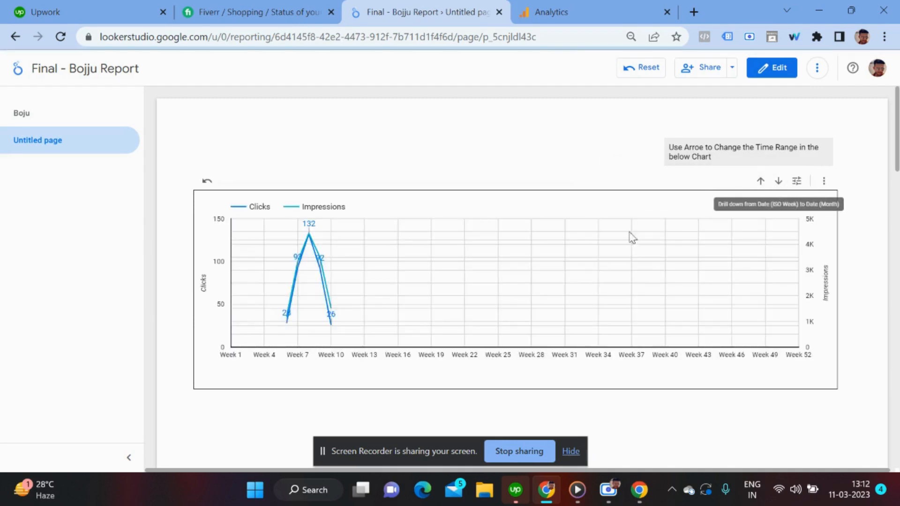
pyautogui.click(798, 182)
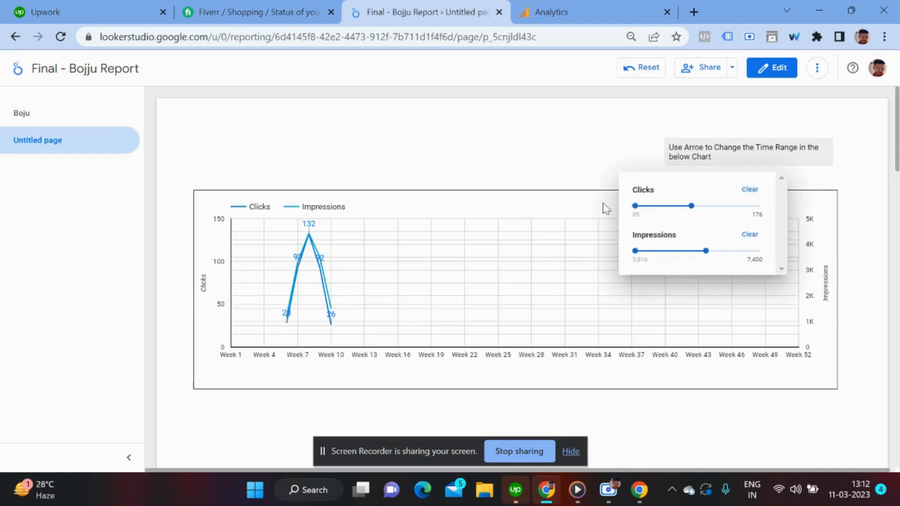
pyautogui.click(539, 155)
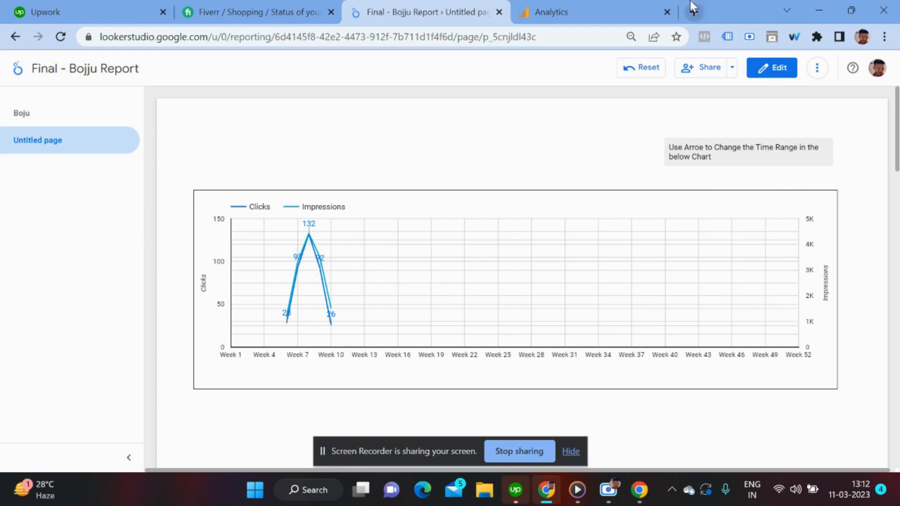
# Switch to Google Analytics to view the Users chart of the Channels report, and return to the Looker Studio report
pyautogui.click(573, 11)
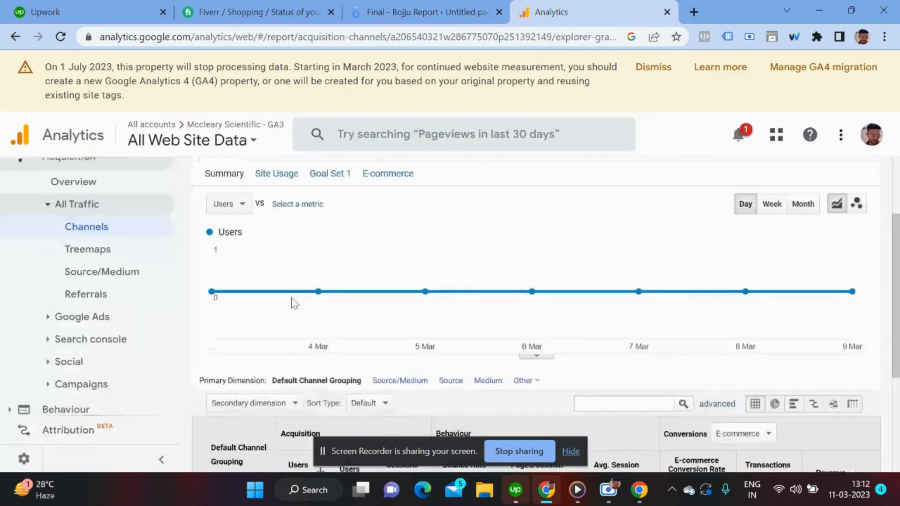
pyautogui.click(419, 6)
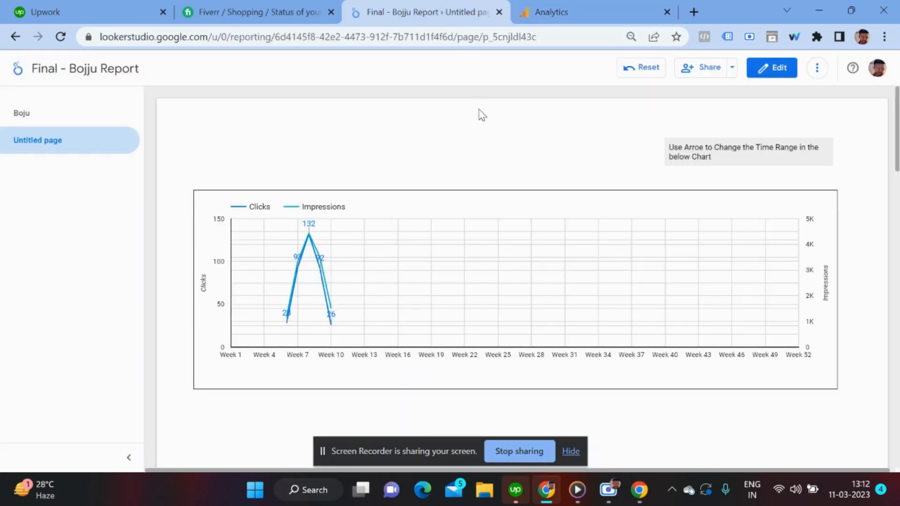